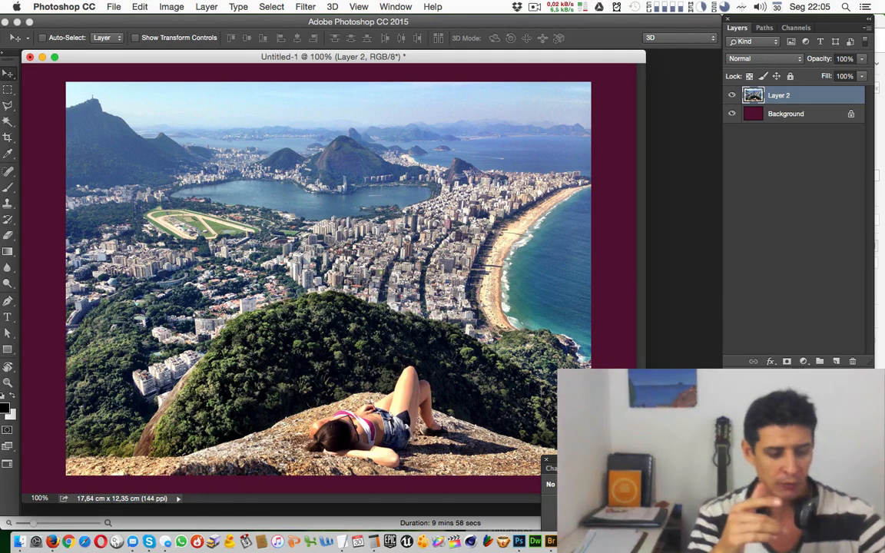
Step: Switch to Illustrator and copy the rightmost blue "COR colorida COLORE a vida" poster from PALETA_POWER.ai
{"action": "key", "text": "super+Tab"}
{"action": "key", "text": "super+Tab"}
{"action": "key", "text": "super+Tab"}
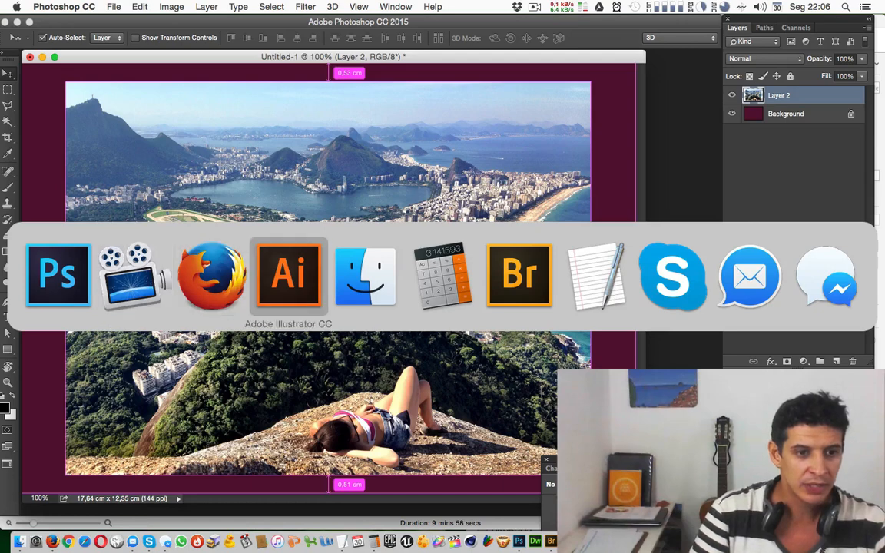
{"action": "key", "text": "ctrl+Down"}
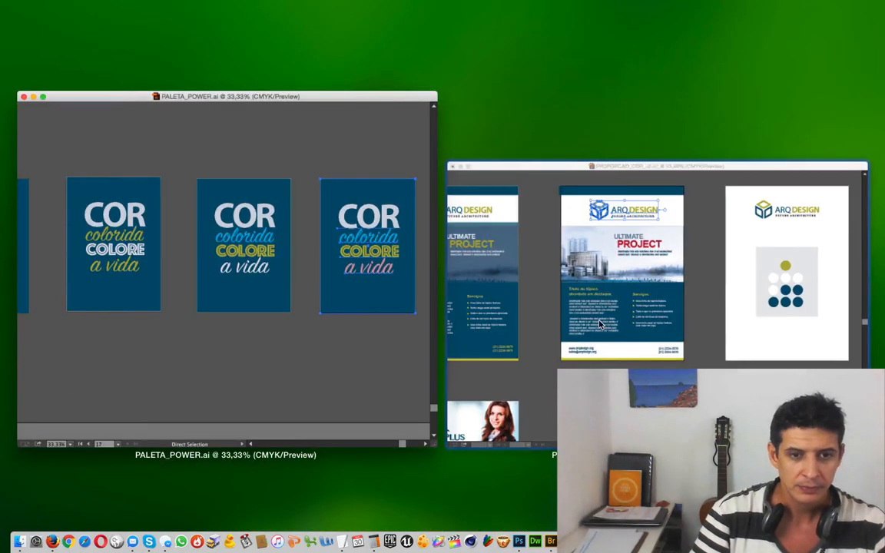
{"action": "left_click", "coordinate": [600, 324]}
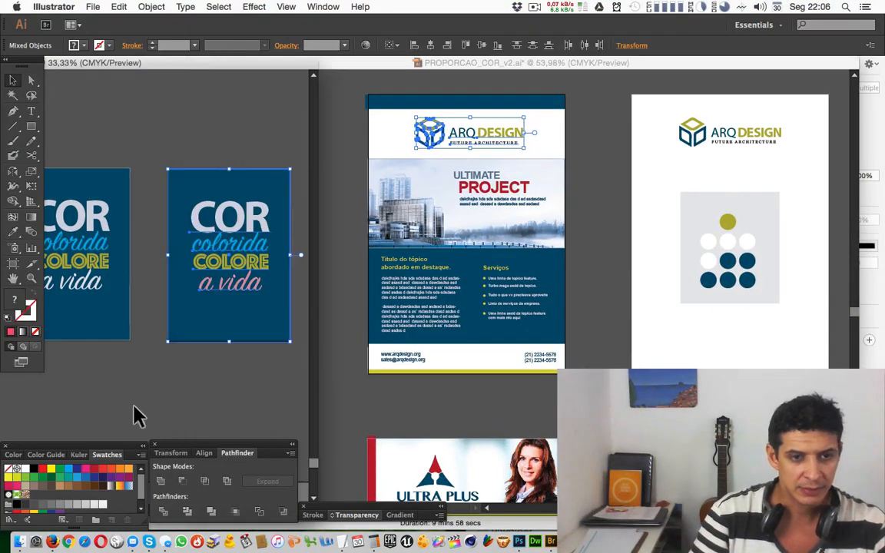
{"action": "left_click_drag", "start_coordinate": [150, 150], "coordinate": [302, 377]}
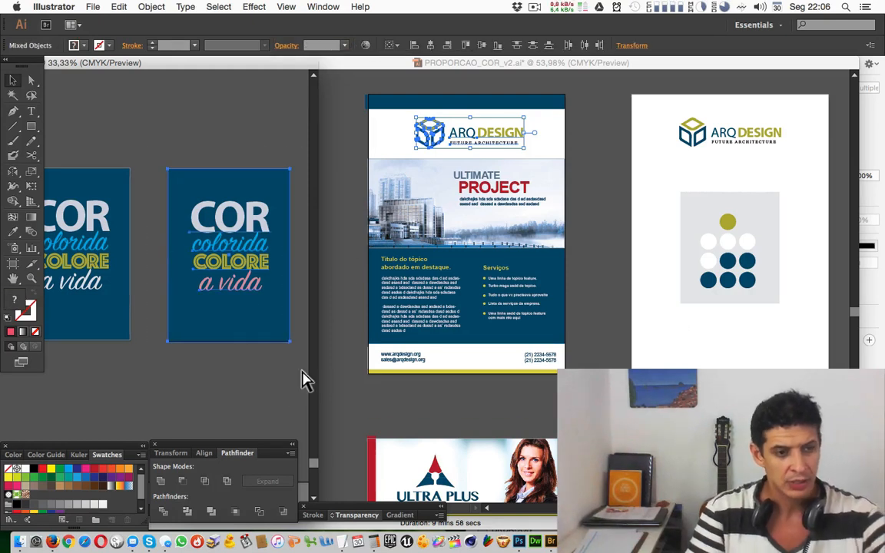
Step: Switch to Photoshop and paste the copied poster into the beach photo document as a Smart Object
{"action": "key", "text": "super+Tab"}
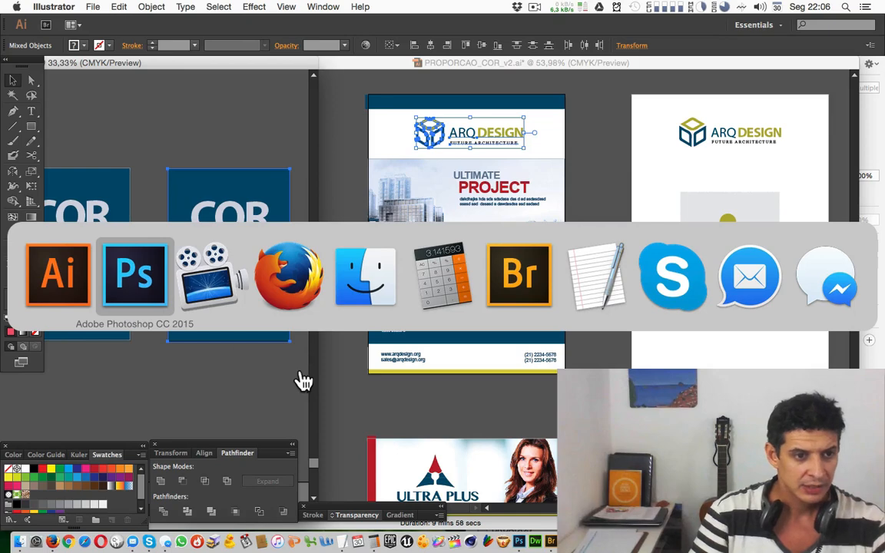
{"action": "left_click", "coordinate": [139, 282]}
{"action": "key", "text": "super+v"}
{"action": "left_click_drag", "start_coordinate": [551, 157], "coordinate": [392, 126]}
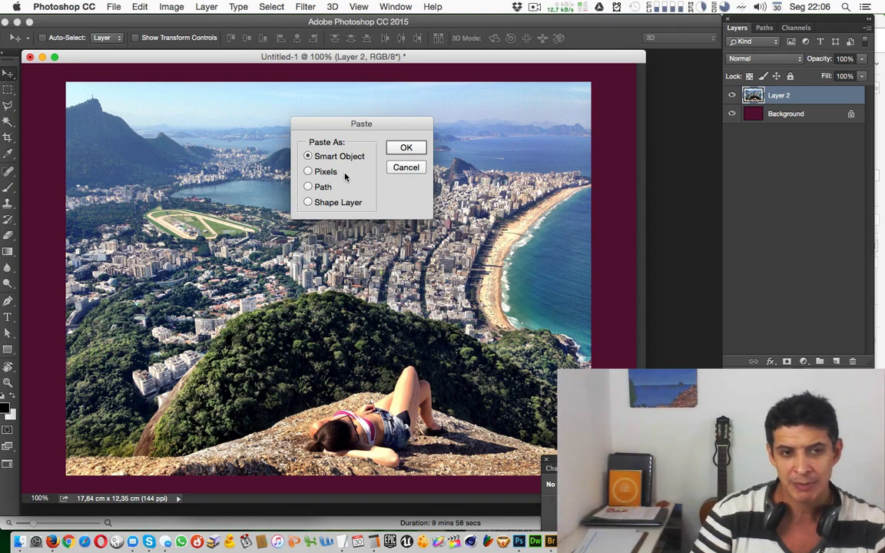
{"action": "left_click", "coordinate": [405, 149]}
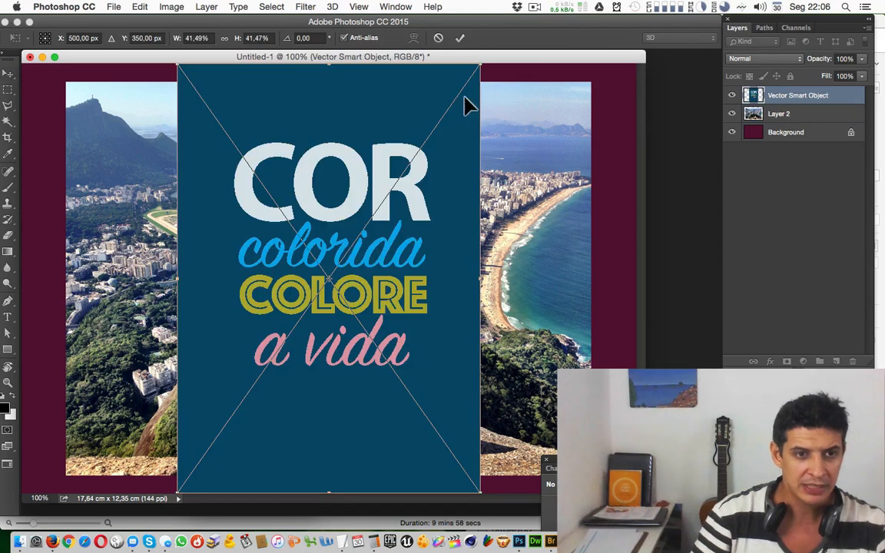
Step: Scale the pasted poster to about 28.6% and position it over the left part of the photo, flush with its upper edge
{"action": "left_click_drag", "start_coordinate": [481, 65], "coordinate": [385, 199]}
{"action": "left_click_drag", "start_coordinate": [307, 173], "coordinate": [287, 154]}
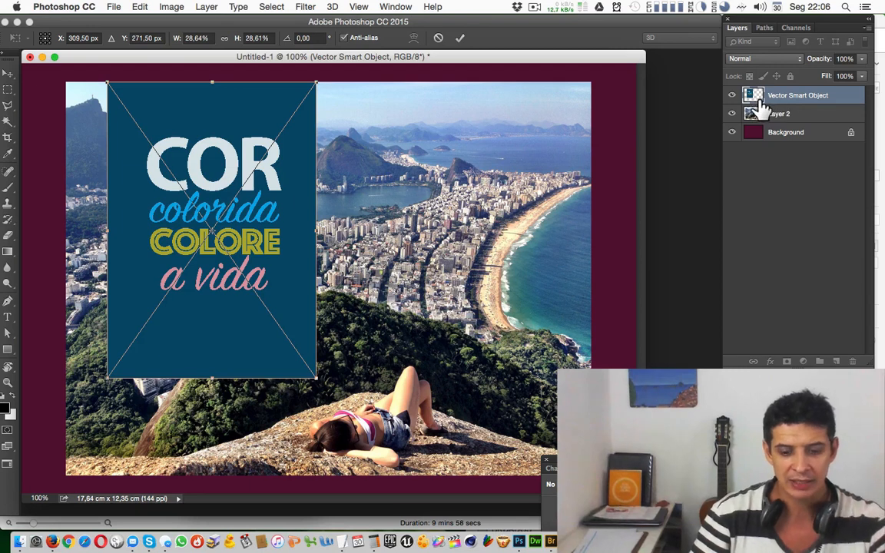
{"action": "key", "text": "Return"}
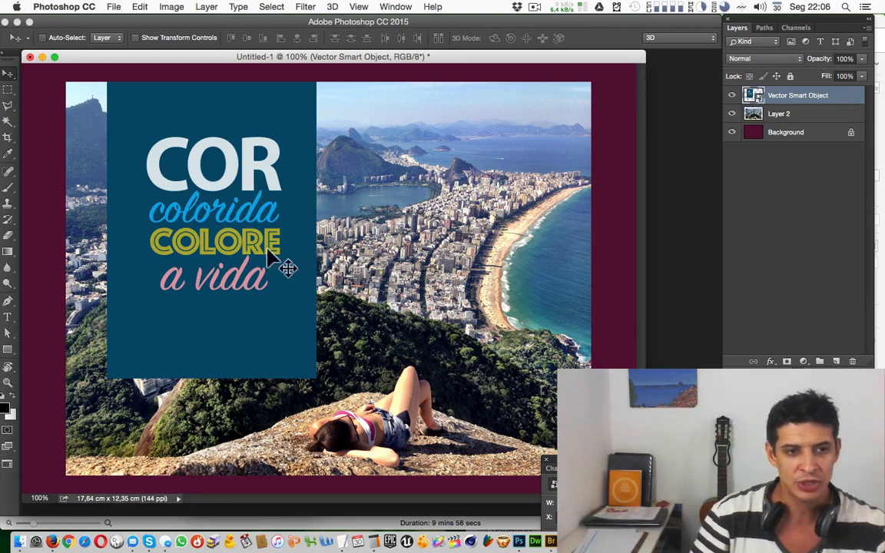
{"action": "left_click_drag", "start_coordinate": [245, 260], "coordinate": [269, 265]}
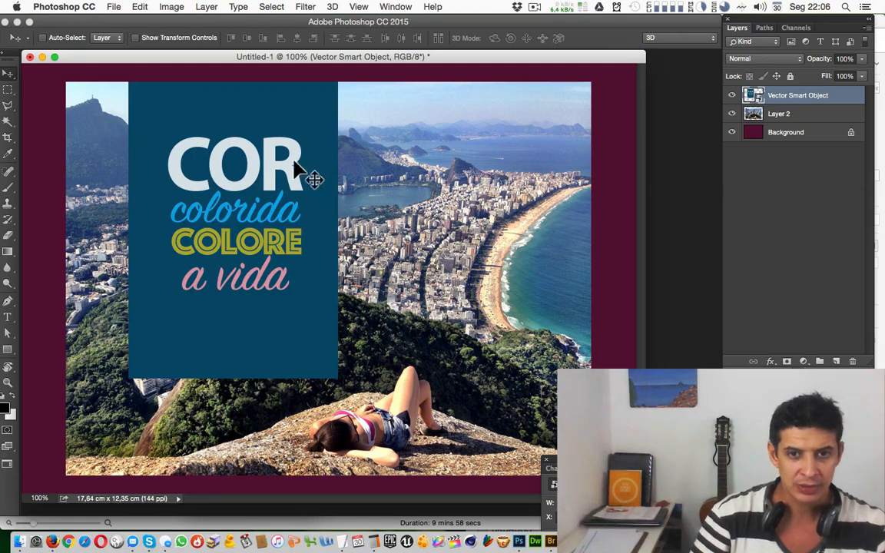
{"action": "mouse_move", "coordinate": [429, 55]}
{"action": "left_mouse_down"}
{"action": "mouse_move", "coordinate": [446, 63]}
{"action": "mouse_move", "coordinate": [435, 65]}
{"action": "left_mouse_up"}
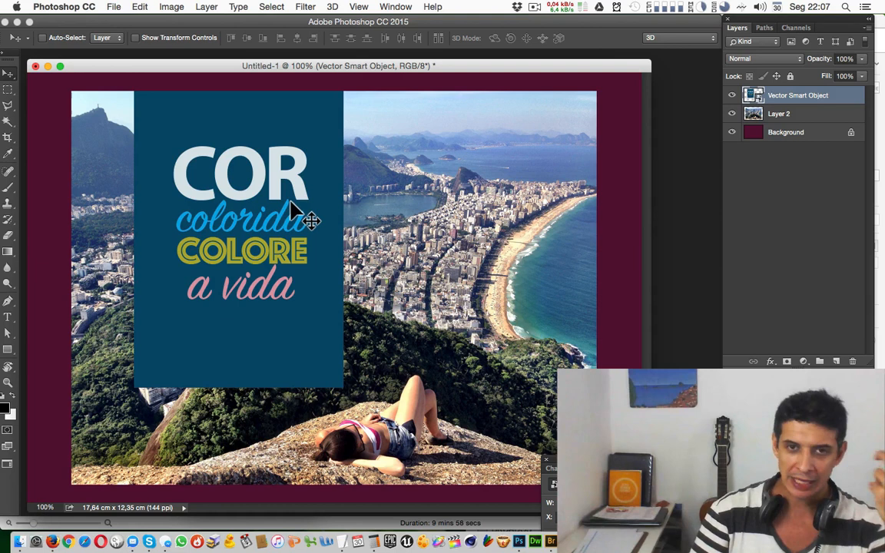
Step: Add the white text "VIDIGAL" in Arial Bold, 10,73 pt, over the sky to the right of the poster
{"action": "key", "text": "t"}
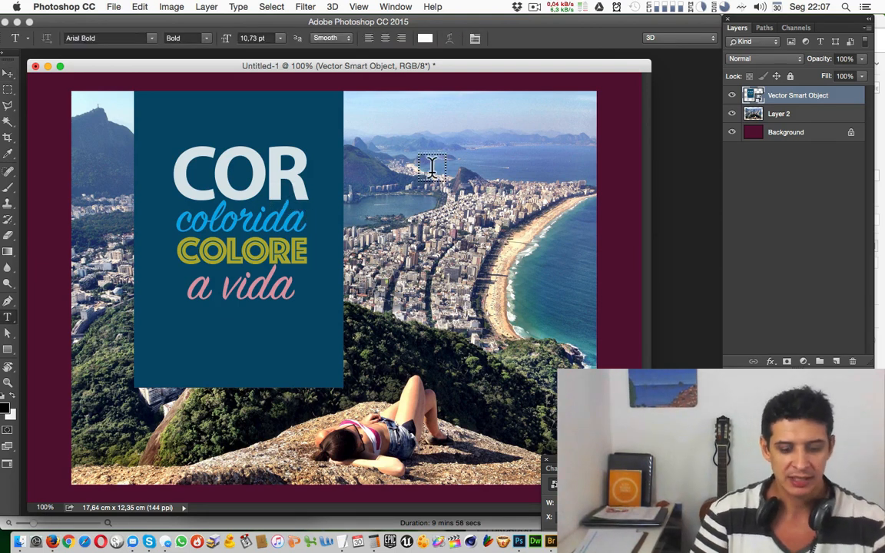
{"action": "left_click", "coordinate": [12, 398]}
{"action": "left_click", "coordinate": [414, 127]}
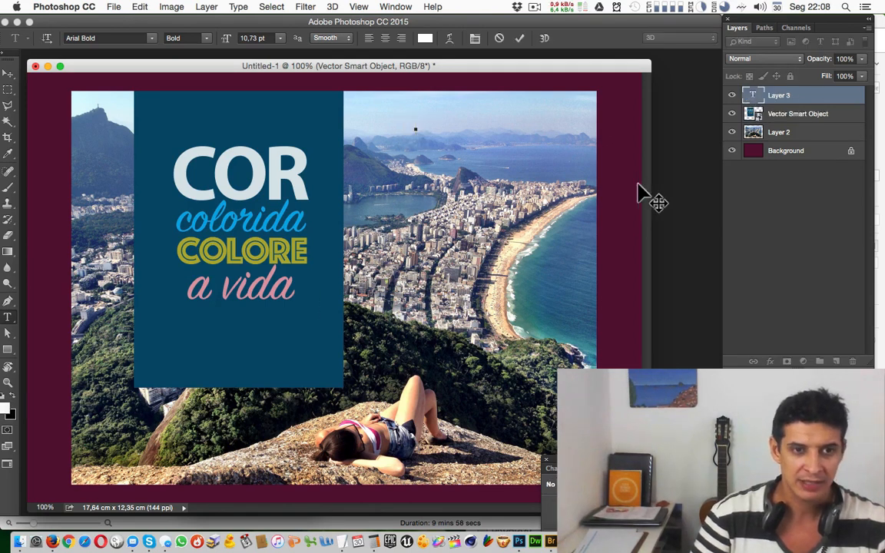
{"action": "left_click", "coordinate": [642, 192]}
{"action": "left_click", "coordinate": [418, 135]}
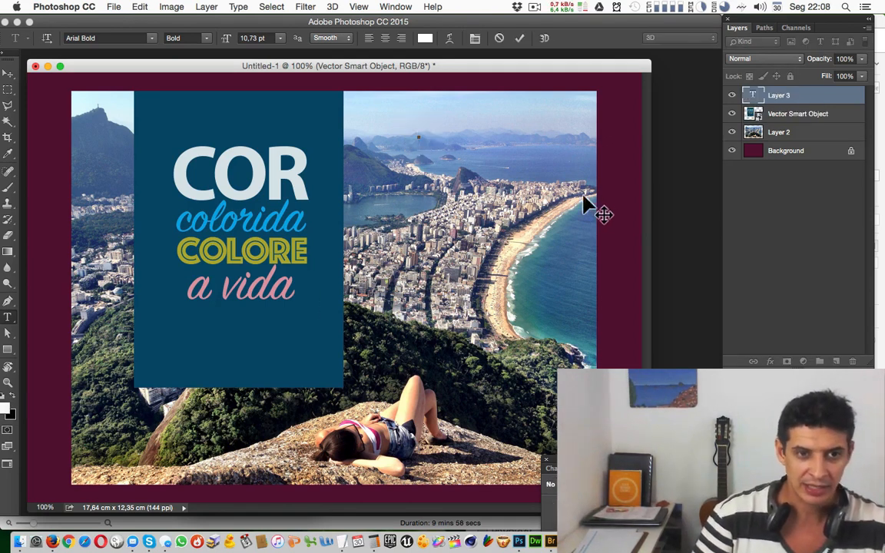
{"action": "type", "text": "VI"}
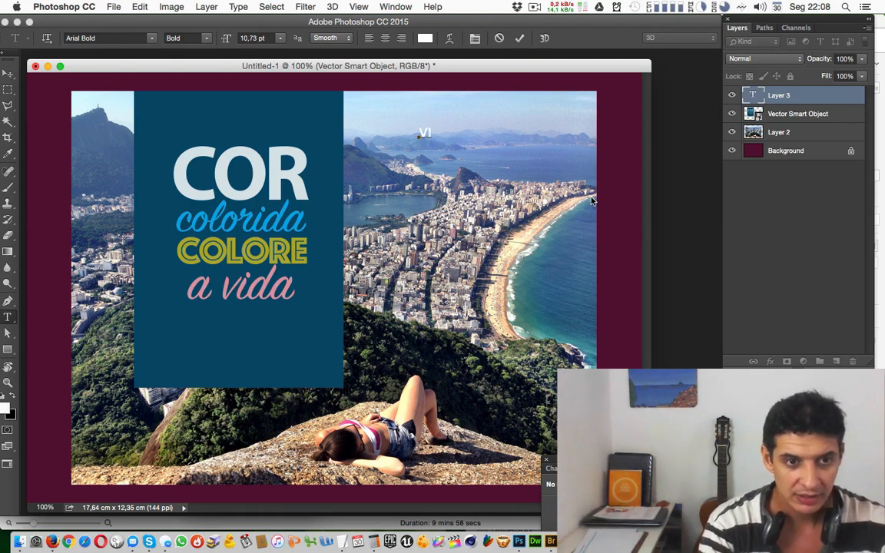
{"action": "type", "text": "SI"}
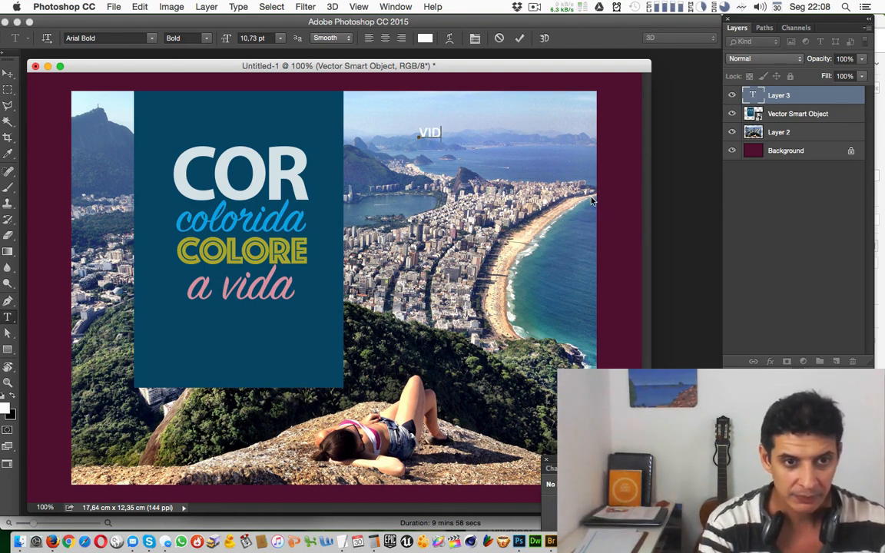
{"action": "type", "text": "GAK"}
{"action": "key", "text": "BackSpace"}
{"action": "type", "text": "L"}
{"action": "key", "text": "super+Return"}
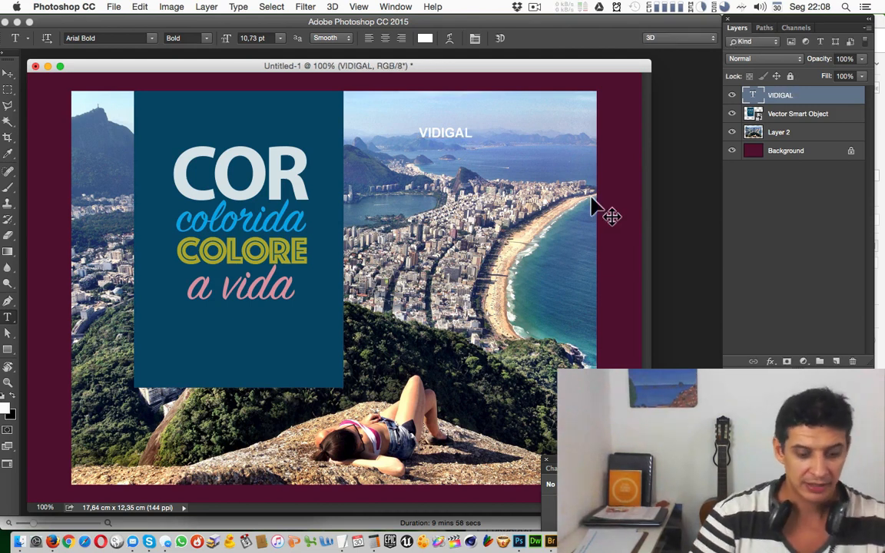
Step: Enlarge the VIDIGAL text to about 31,27 pt and position it over the upper right of the photo
{"action": "key", "text": "super+t"}
{"action": "left_click_drag", "start_coordinate": [474, 143], "coordinate": [526, 183]}
{"action": "key", "text": "Return"}
{"action": "key", "text": "v"}
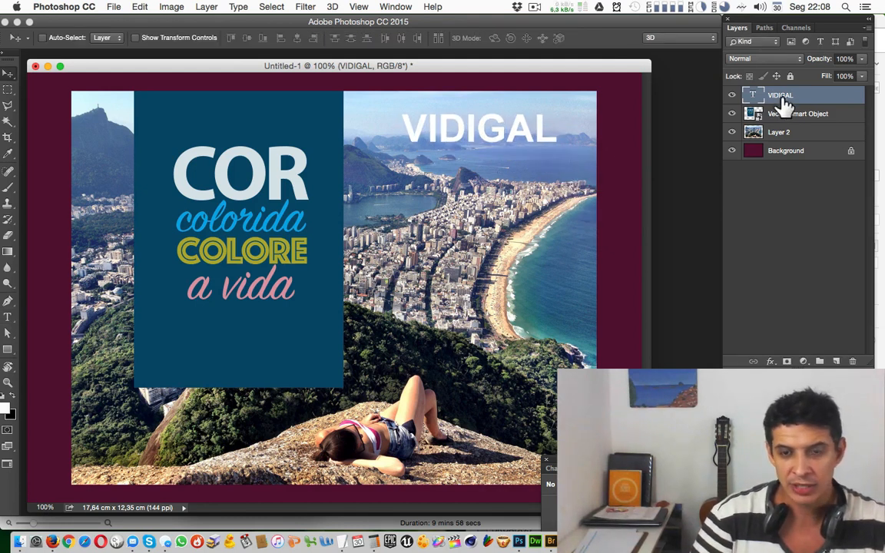
{"action": "left_click_drag", "start_coordinate": [543, 123], "coordinate": [524, 134]}
Step: Duplicate the VIDIGAL text and place the copy directly below the original, over the city
{"action": "key", "text": "t"}
{"action": "key", "text": "Escape"}
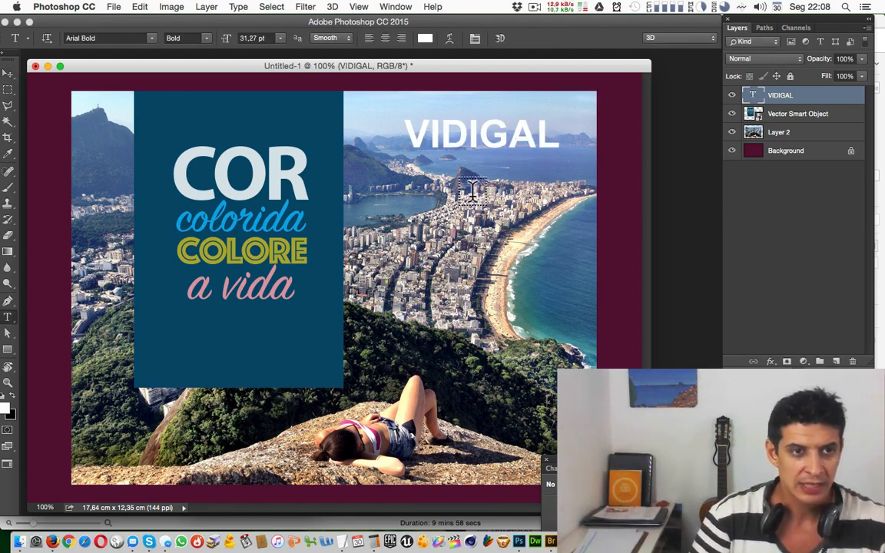
{"action": "key", "text": "v"}
{"action": "left_click_drag", "start_coordinate": [523, 154], "coordinate": [516, 237]}
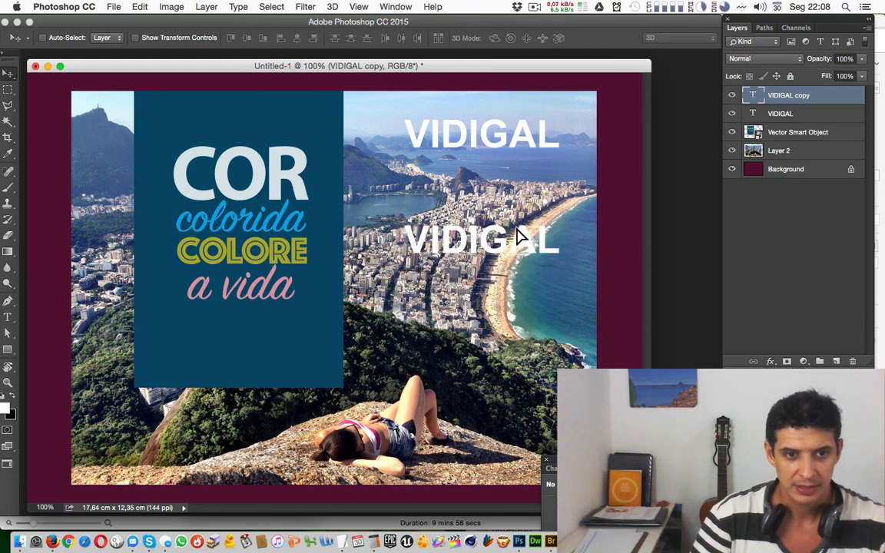
Step: Convert the upper VIDIGAL text layer to a Smart Object, leaving the lower copy as live text
{"action": "left_click", "coordinate": [499, 123], "text": "super"}
{"action": "left_click_drag", "start_coordinate": [499, 125], "coordinate": [500, 120]}
{"action": "key", "text": "super+z"}
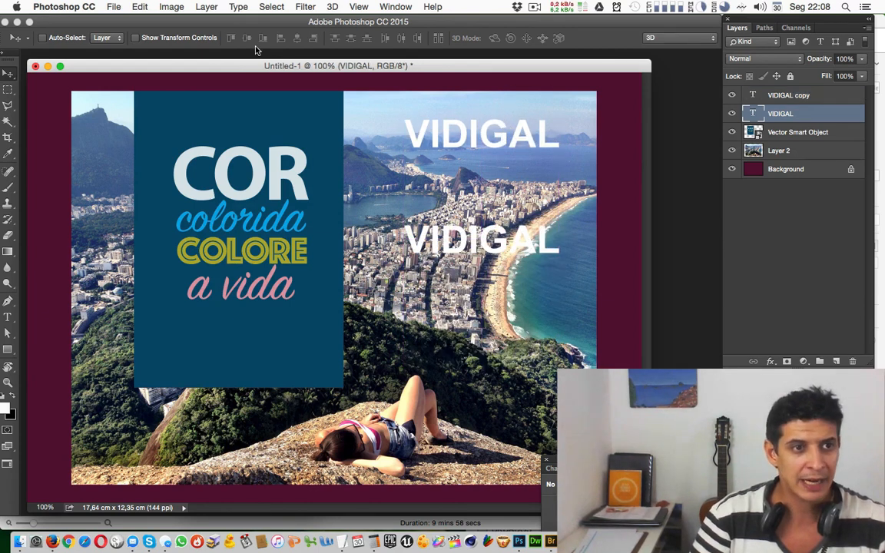
{"action": "left_click", "coordinate": [206, 7]}
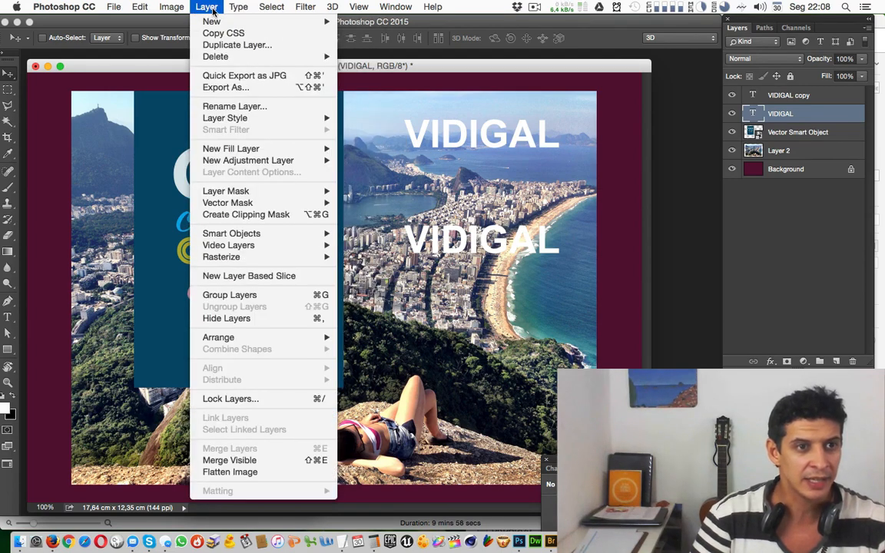
{"action": "mouse_move", "coordinate": [277, 233]}
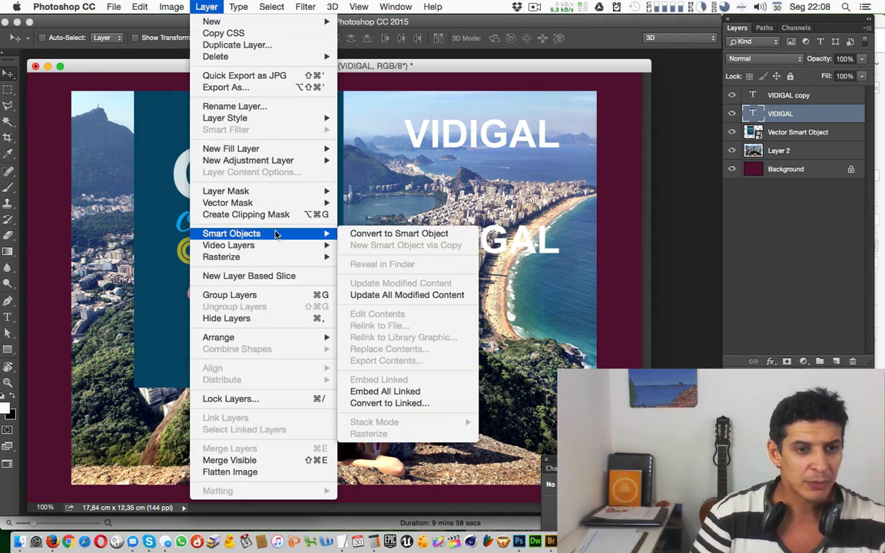
{"action": "left_click", "coordinate": [422, 239]}
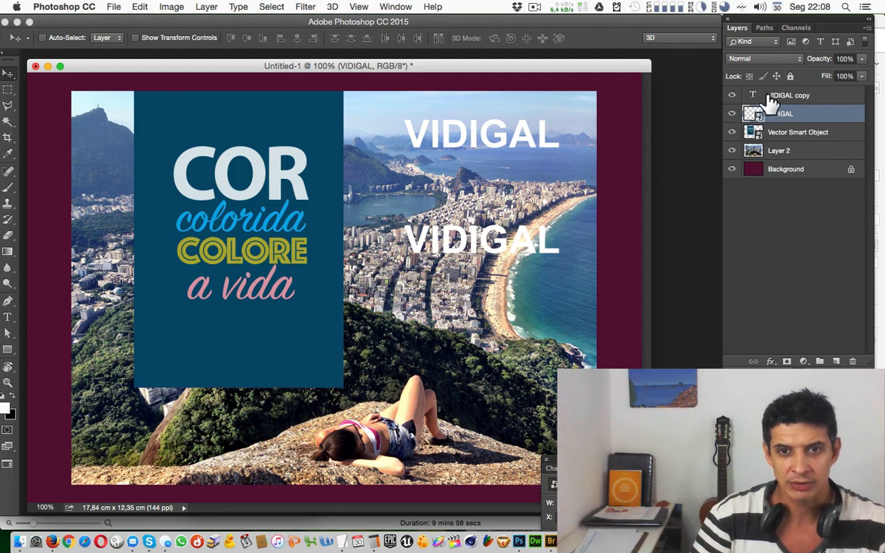
Step: Compare the VIDIGAL copy text layer with the VIDIGAL Smart Object layer, toggling the copy's visibility off and on
{"action": "left_click", "coordinate": [733, 96]}
{"action": "left_click", "coordinate": [733, 98]}
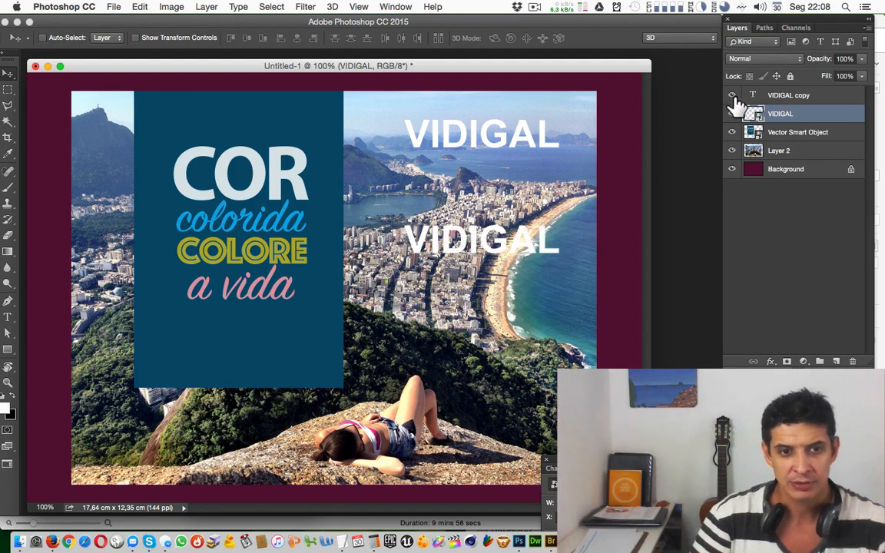
{"action": "left_click", "coordinate": [807, 100]}
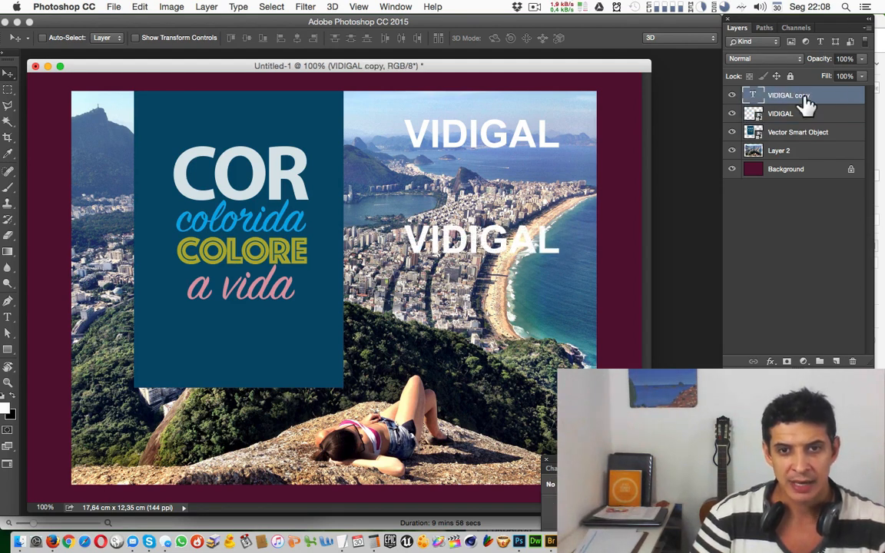
{"action": "left_click", "coordinate": [765, 117]}
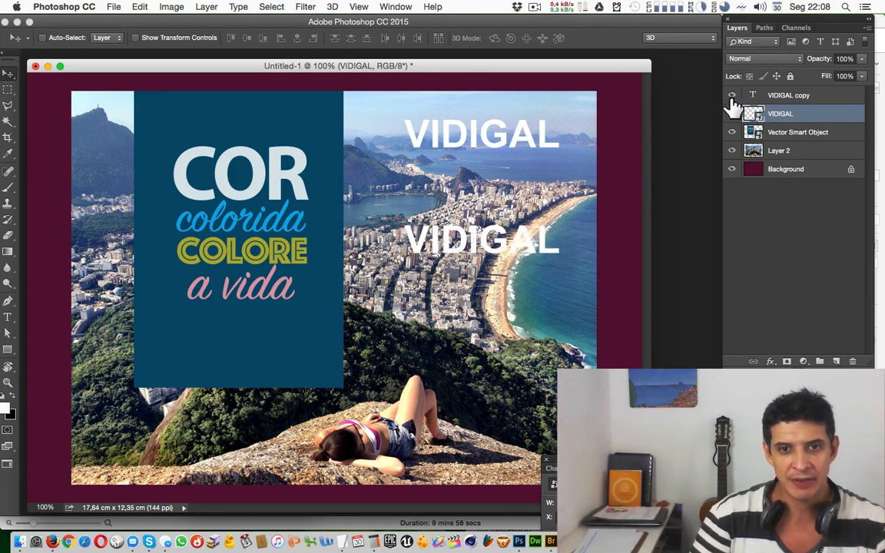
{"action": "left_click", "coordinate": [768, 96]}
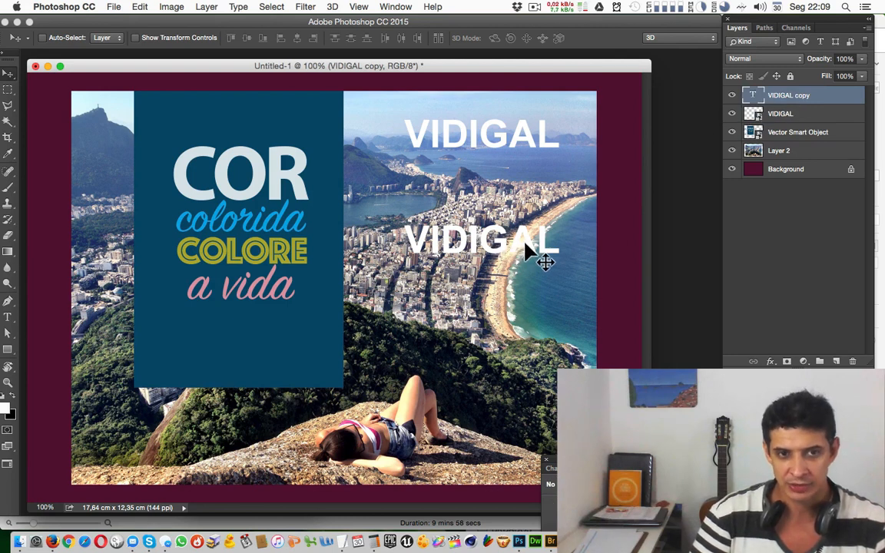
Step: Distort the upper VIDIGAL Smart Object into a perspective shape with letters growing taller toward the right, then reposition it slightly
{"action": "left_click", "coordinate": [527, 139], "text": "super"}
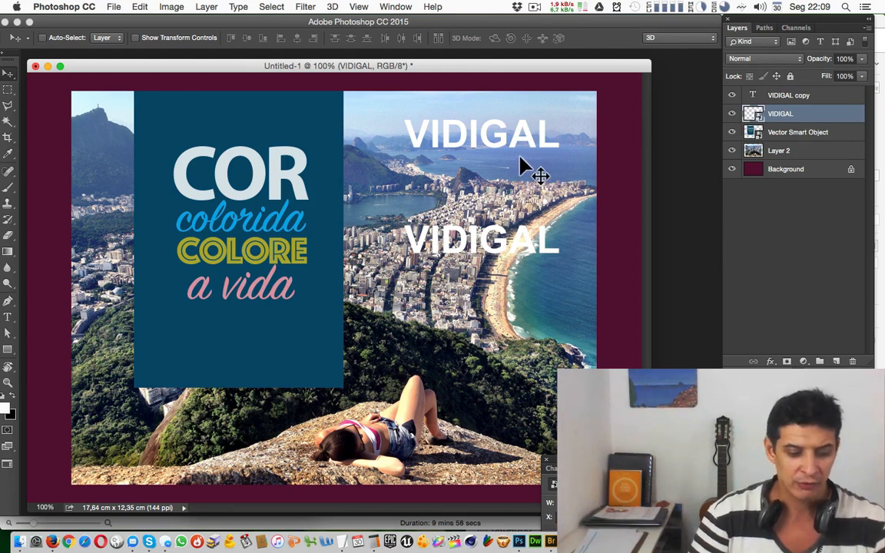
{"action": "key", "text": "super"}
{"action": "key", "text": "super+t"}
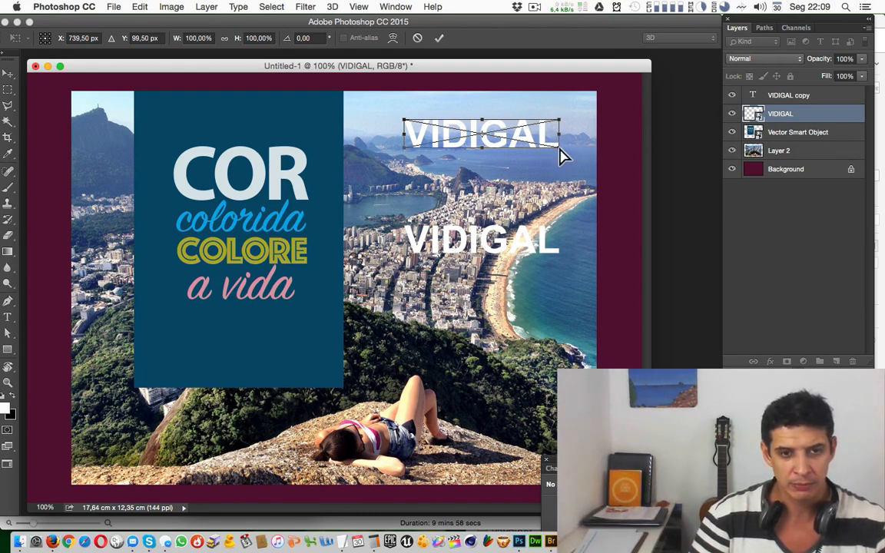
{"action": "left_click_drag", "start_coordinate": [560, 156], "coordinate": [568, 185]}
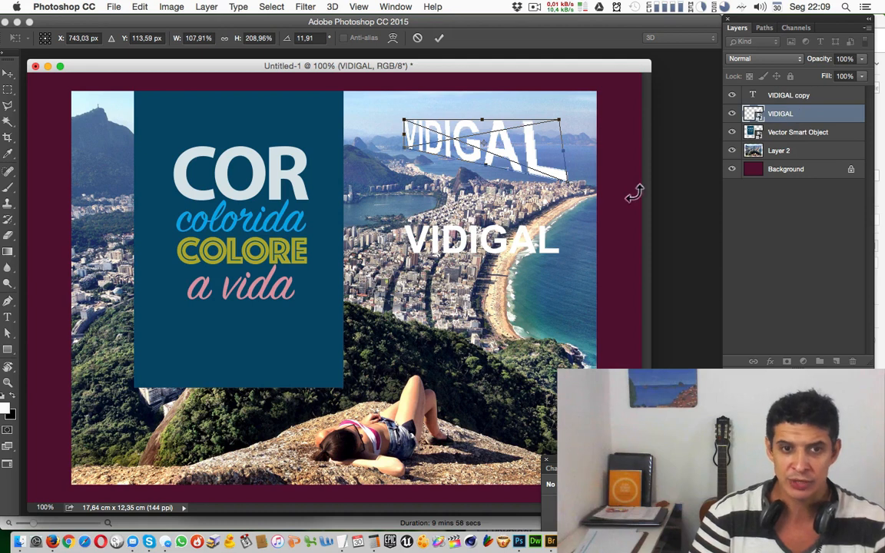
{"action": "mouse_move", "coordinate": [565, 190]}
{"action": "left_mouse_down"}
{"action": "mouse_move", "coordinate": [500, 181]}
{"action": "mouse_move", "coordinate": [523, 172]}
{"action": "mouse_move", "coordinate": [561, 191]}
{"action": "mouse_move", "coordinate": [572, 184]}
{"action": "mouse_move", "coordinate": [559, 188]}
{"action": "left_mouse_up"}
{"action": "left_click_drag", "start_coordinate": [561, 122], "coordinate": [559, 116]}
{"action": "left_click_drag", "start_coordinate": [494, 159], "coordinate": [508, 156]}
{"action": "left_click_drag", "start_coordinate": [420, 137], "coordinate": [422, 146]}
{"action": "left_click_drag", "start_coordinate": [575, 158], "coordinate": [584, 143]}
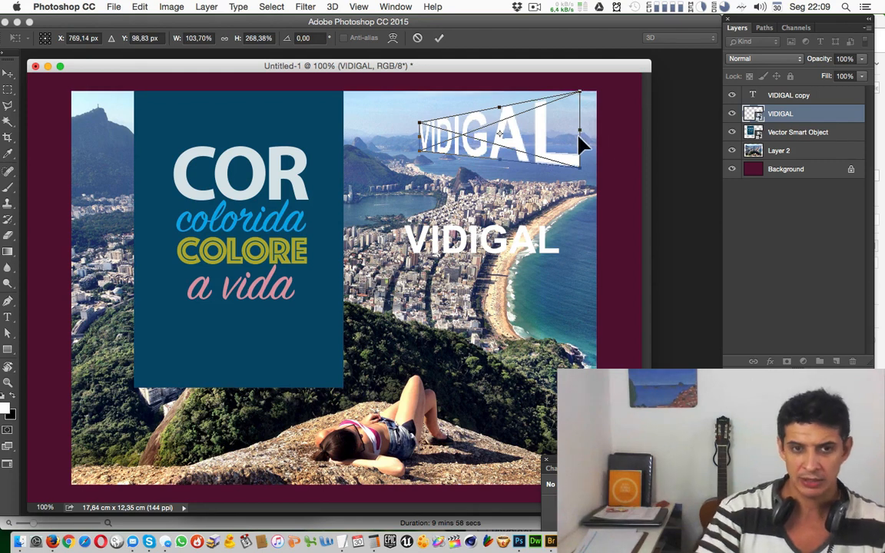
{"action": "key", "text": "Return"}
{"action": "left_click_drag", "start_coordinate": [547, 142], "coordinate": [465, 142]}
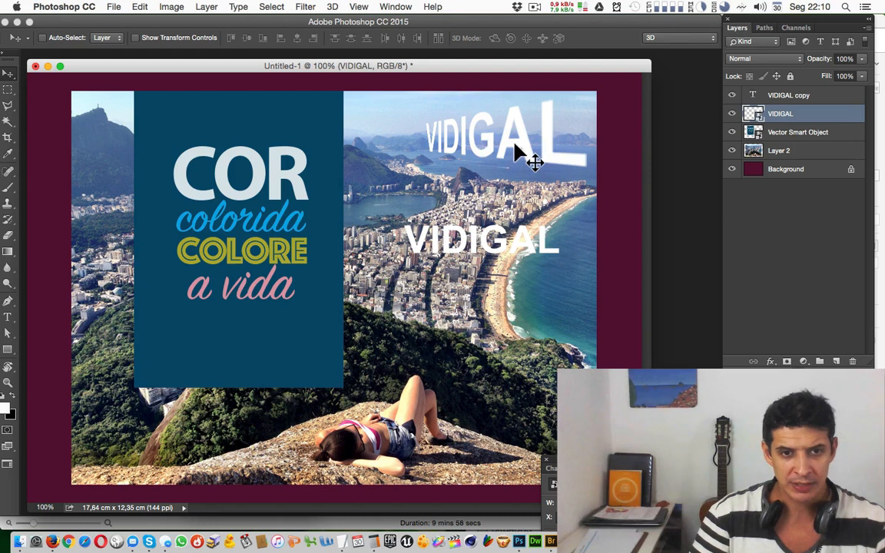
Step: Select the lower VIDIGAL copy text layer and identify it by toggling its visibility off and on
{"action": "left_click", "coordinate": [534, 246], "text": "ctrl"}
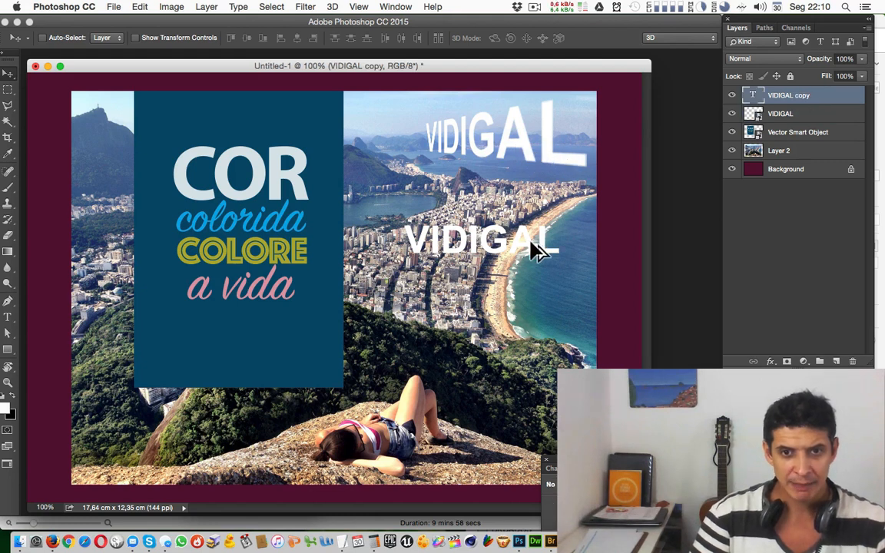
{"action": "left_click", "coordinate": [733, 97]}
{"action": "left_click", "coordinate": [734, 97]}
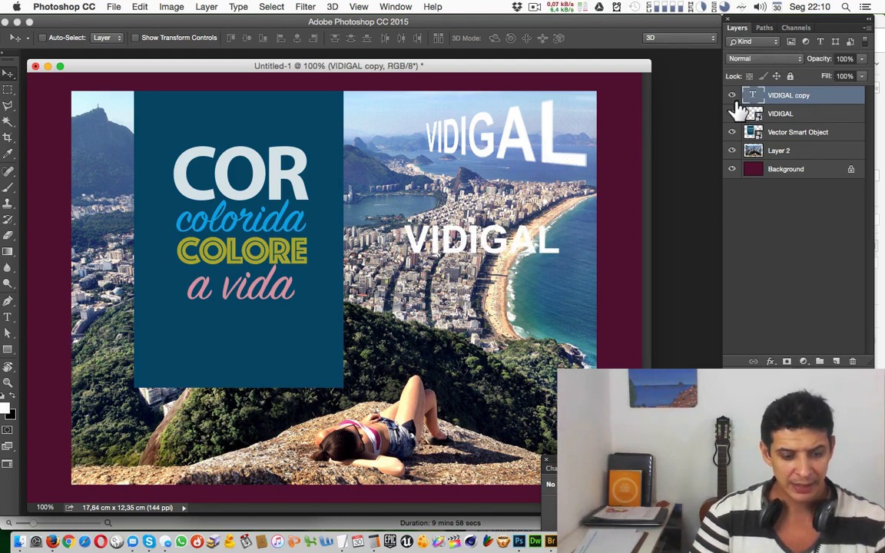
Step: Try to distort the live VIDIGAL copy text layer with Free Transform, pulling its corners and sides
{"action": "key", "text": "ctrl+t"}
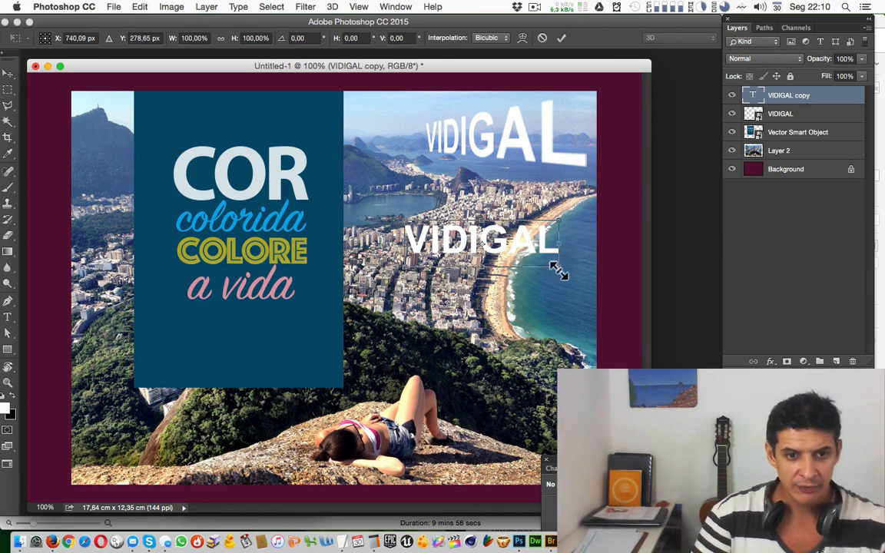
{"action": "left_click_drag", "start_coordinate": [560, 275], "coordinate": [561, 242]}
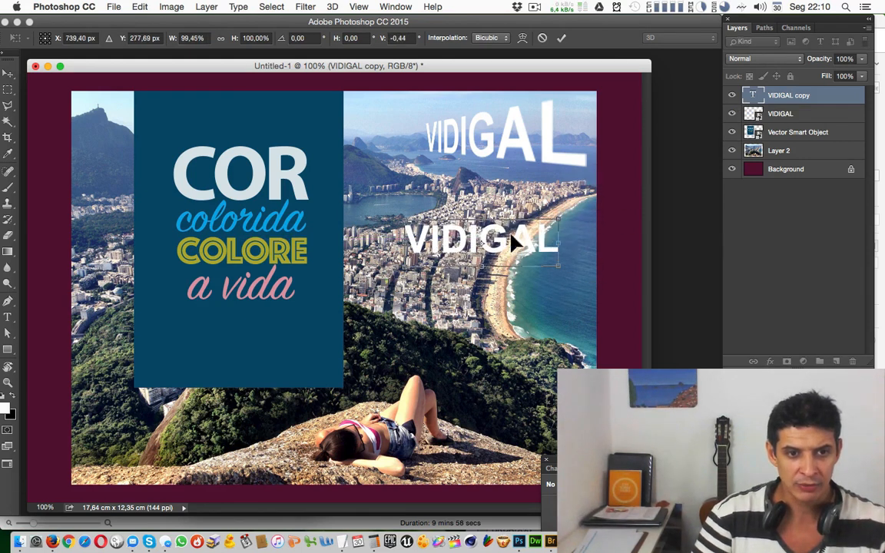
{"action": "left_click_drag", "start_coordinate": [369, 207], "coordinate": [405, 219]}
{"action": "left_click_drag", "start_coordinate": [561, 242], "coordinate": [564, 211]}
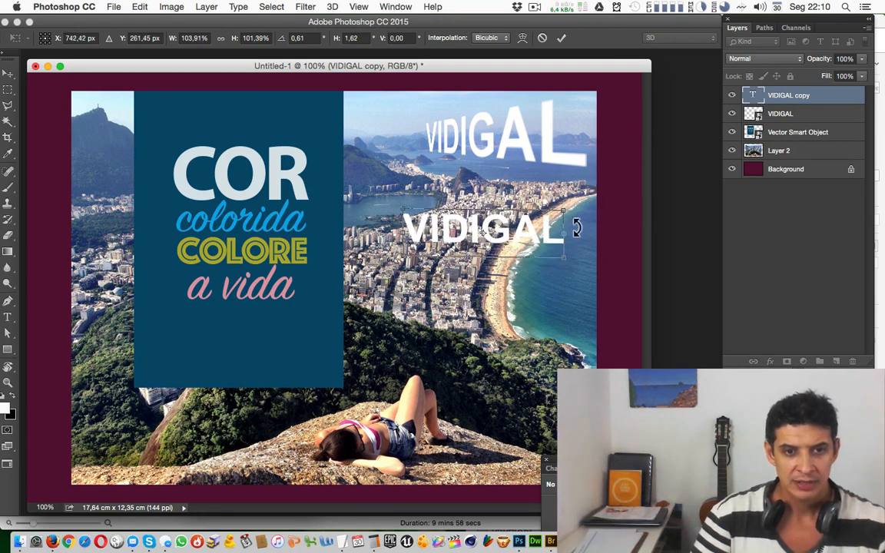
{"action": "key", "text": "Return"}
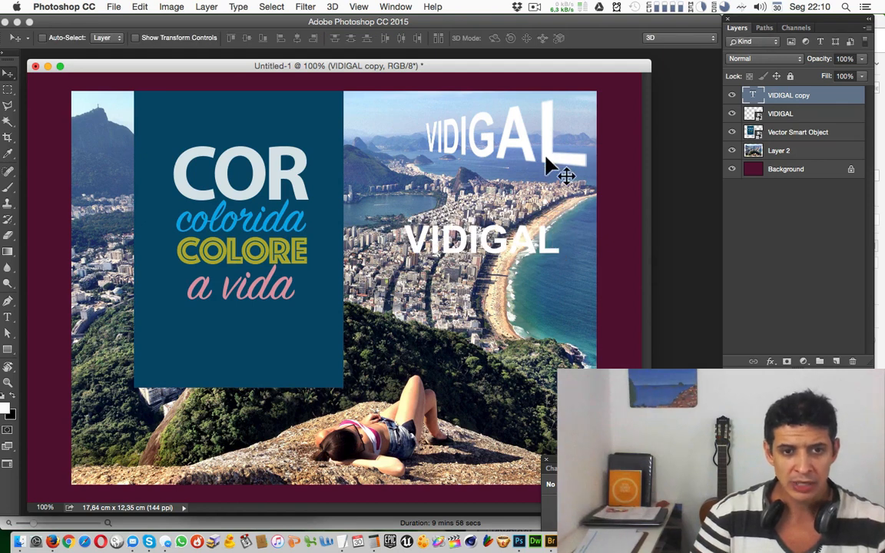
Step: Undo the upper VIDIGAL Smart Object's distortion and distort it again into a perspective shape growing taller toward the right
{"action": "key", "text": "super+alt+z"}
{"action": "key", "text": "super+alt+z"}
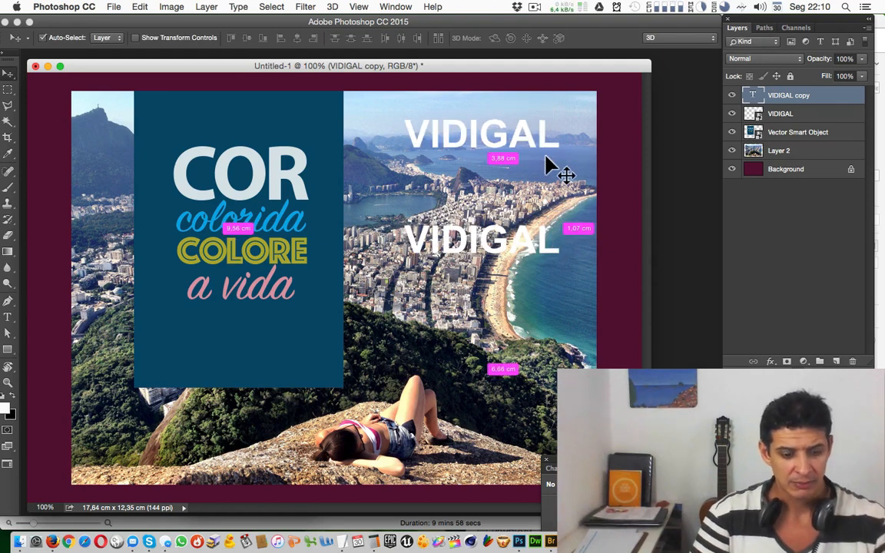
{"action": "left_click", "coordinate": [542, 145]}
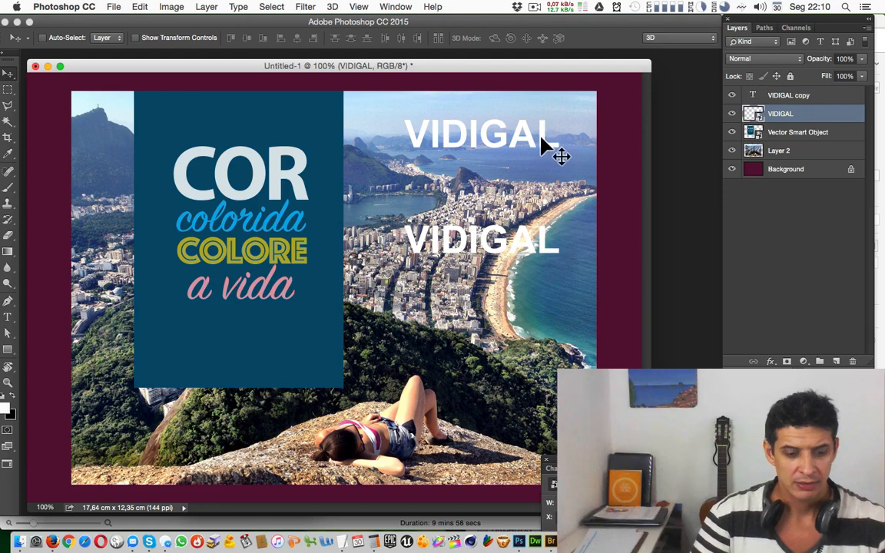
{"action": "key", "text": "super+t"}
{"action": "left_click_drag", "start_coordinate": [562, 159], "coordinate": [559, 101]}
{"action": "left_click_drag", "start_coordinate": [513, 153], "coordinate": [527, 157]}
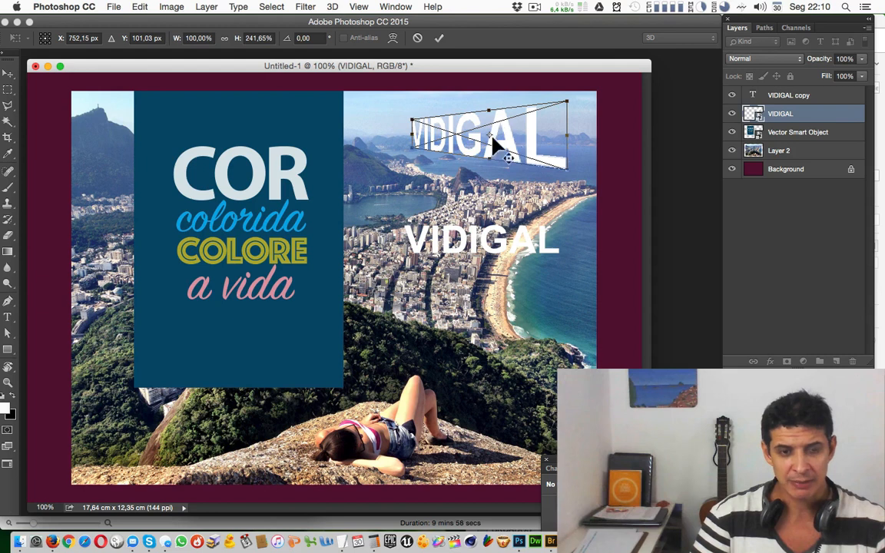
Step: Apply a Custom warp that bends the VIDIGAL Smart Object downward in the middle, then reposition it over the photo's sky
{"action": "left_click", "coordinate": [392, 38]}
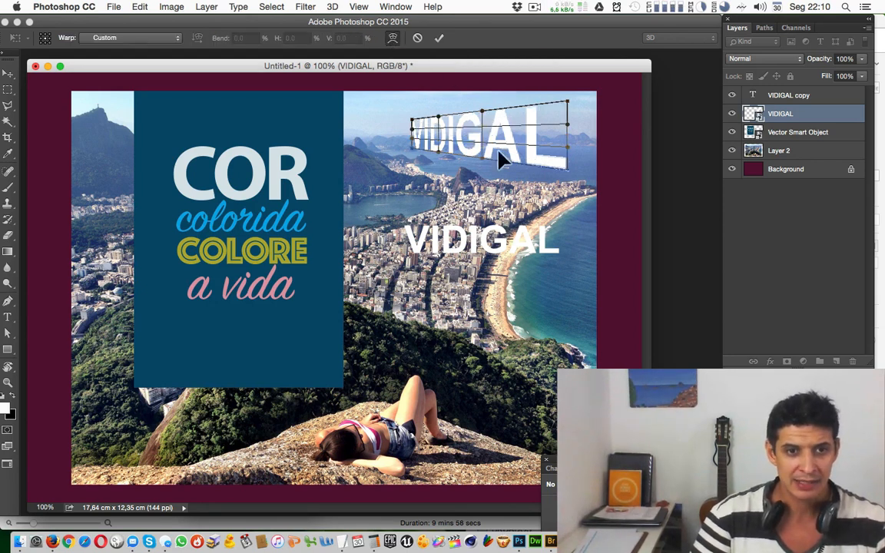
{"action": "left_click_drag", "start_coordinate": [481, 159], "coordinate": [495, 146]}
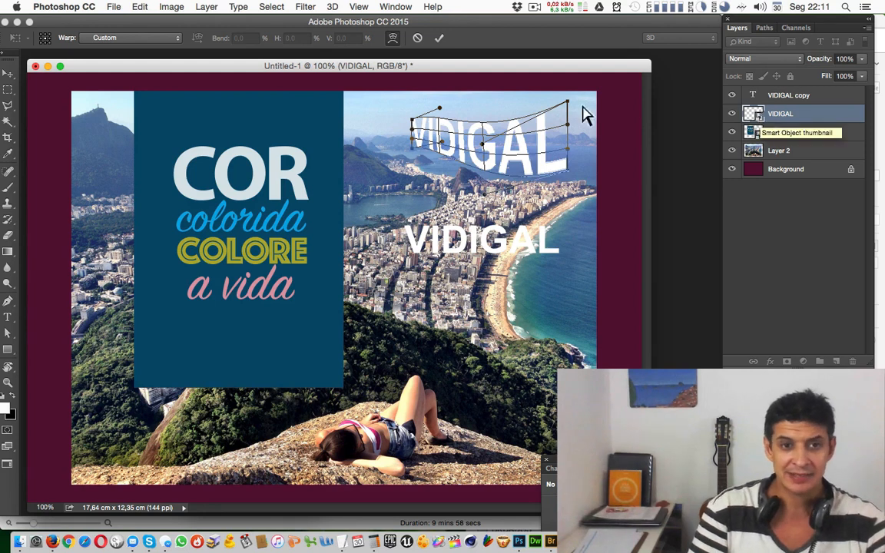
{"action": "key", "text": "Return"}
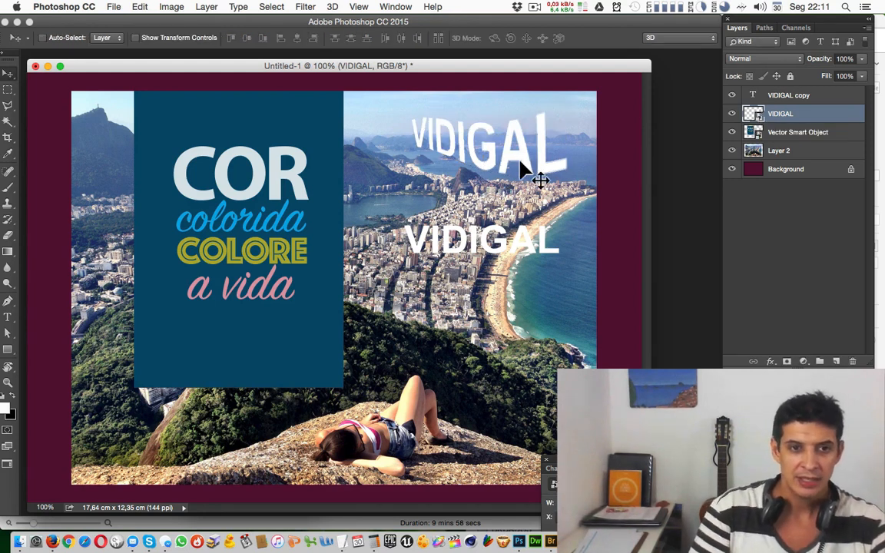
{"action": "left_click_drag", "start_coordinate": [520, 192], "coordinate": [526, 181]}
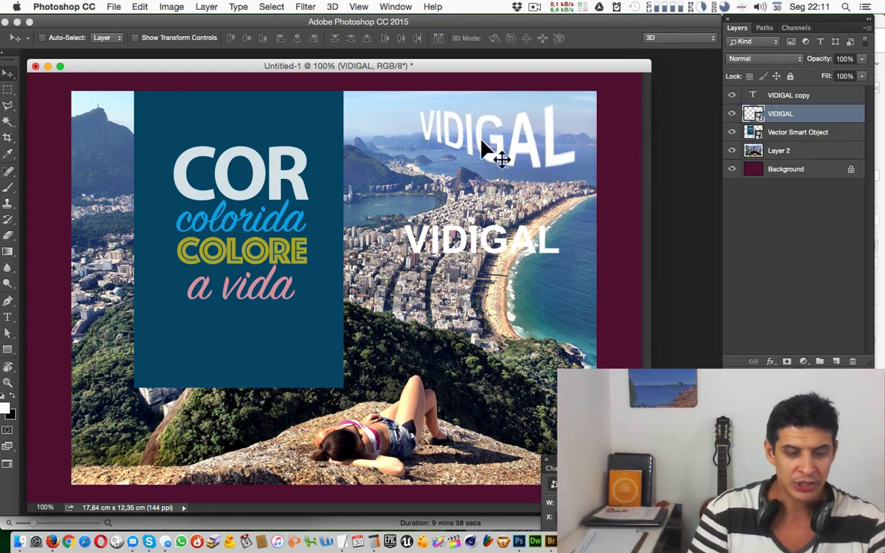
{"action": "left_click_drag", "start_coordinate": [482, 141], "coordinate": [486, 145]}
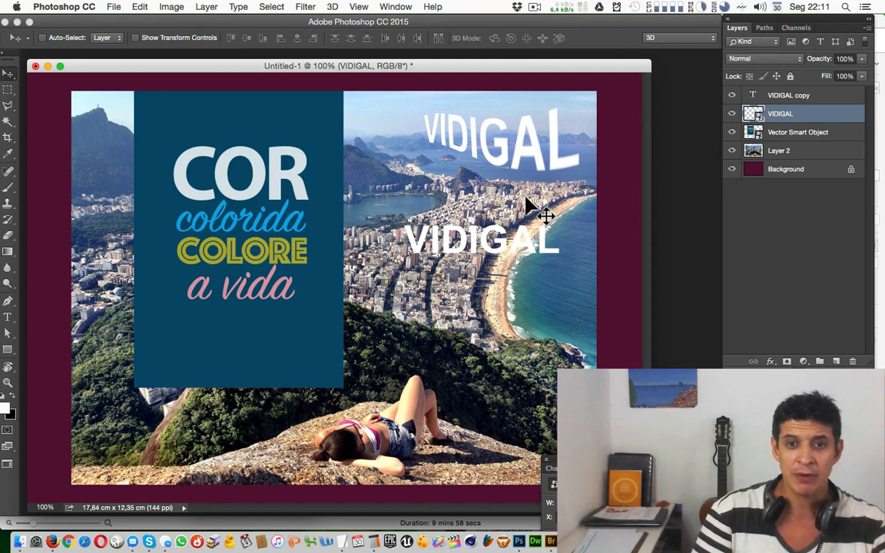
Step: Open the VIDIGAL Smart Object's contents, replace its text with É SHOW, then save and close the contents document
{"action": "double_click", "coordinate": [757, 119]}
{"action": "left_click_drag", "start_coordinate": [192, 124], "coordinate": [249, 175]}
{"action": "left_click_drag", "start_coordinate": [184, 73], "coordinate": [278, 307]}
{"action": "key", "text": "t"}
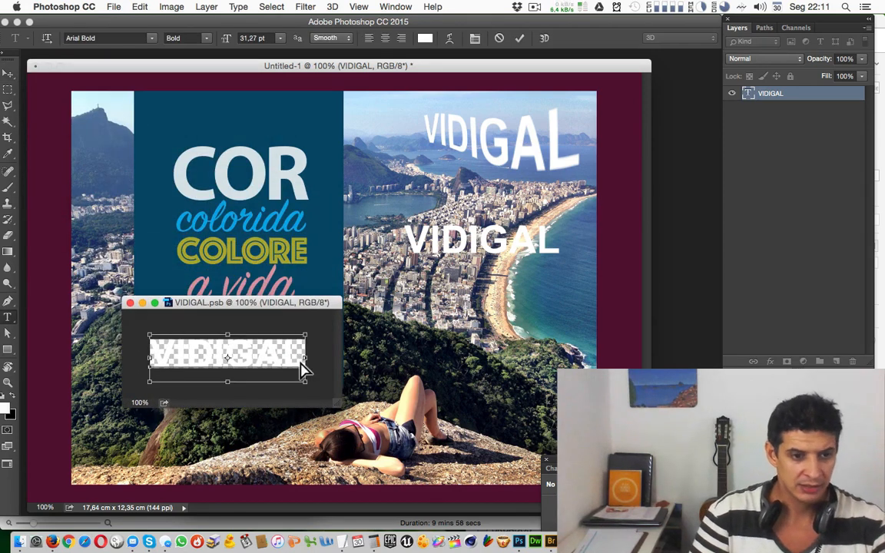
{"action": "double_click", "coordinate": [296, 352]}
{"action": "type", "text": "E SHOW"}
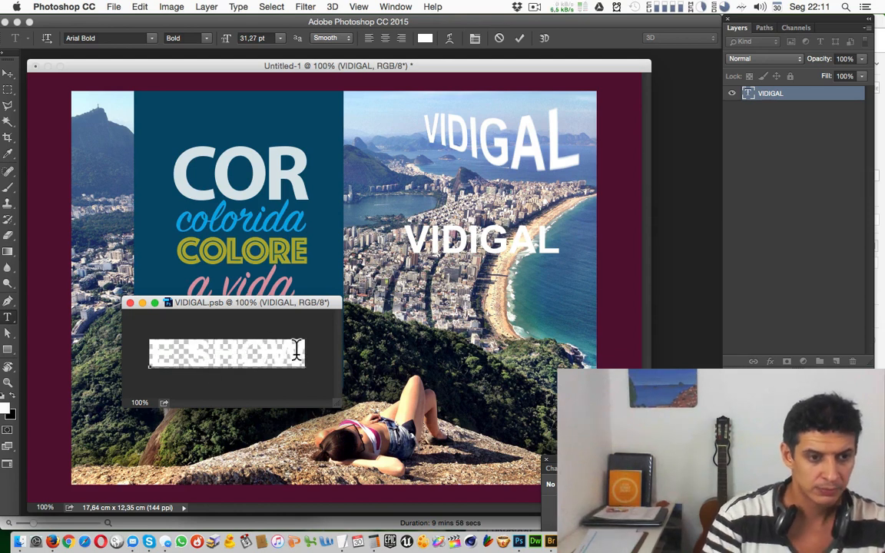
{"action": "key", "text": "super+Return"}
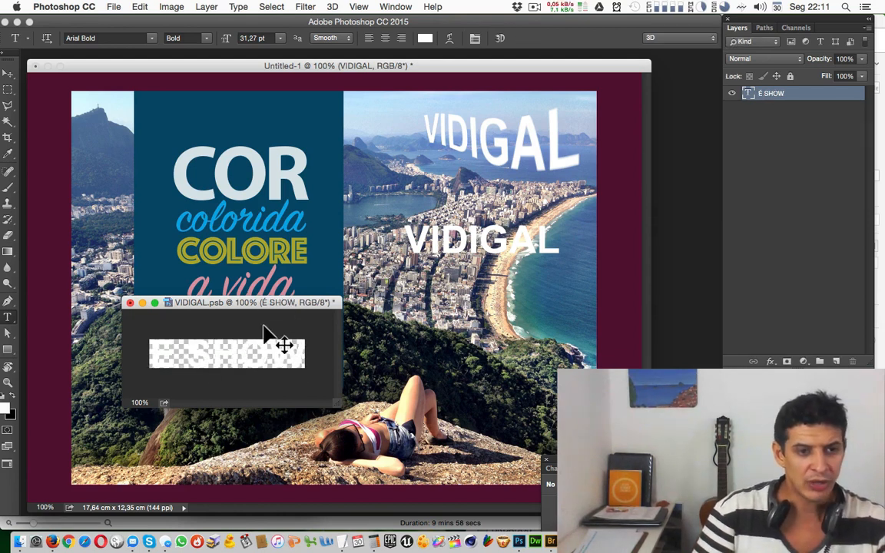
{"action": "key", "text": "super+s"}
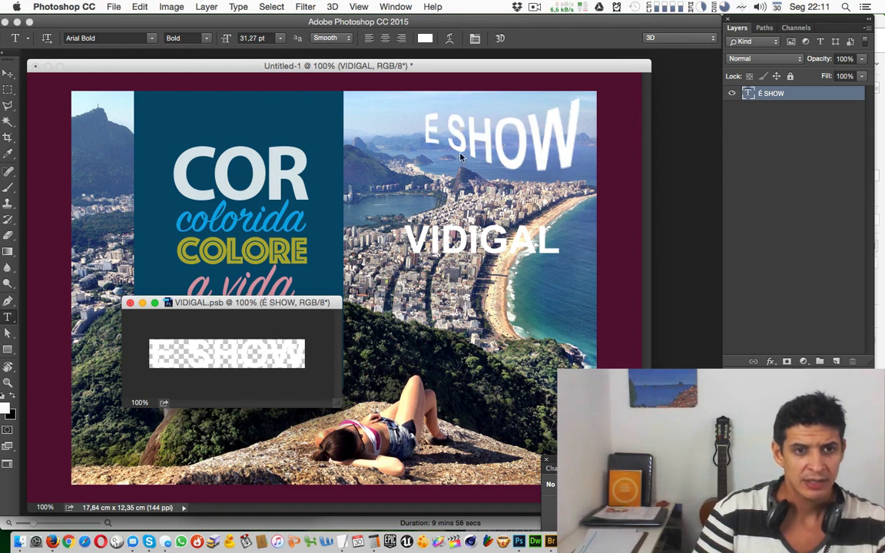
{"action": "key", "text": "super+w"}
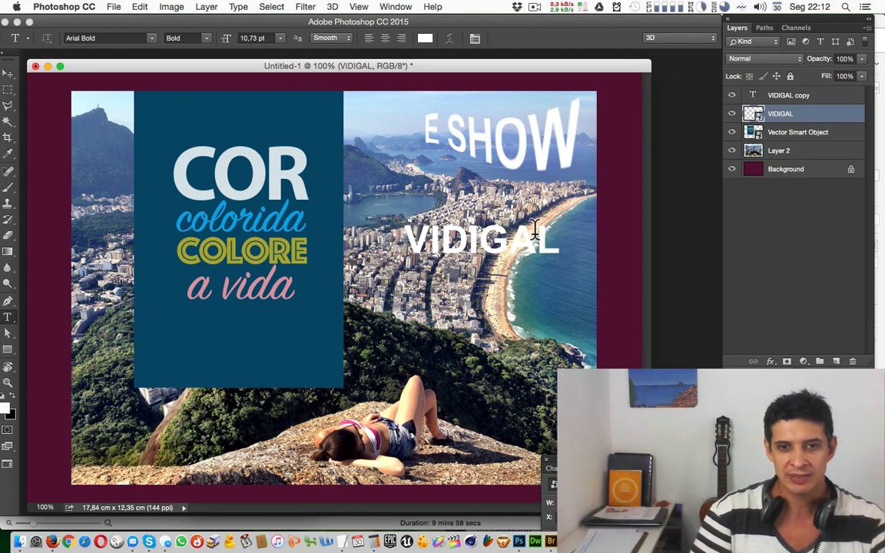
Step: Highlight the letters of the live VIDIGAL copy text for editing, then cancel the text edit
{"action": "left_click", "coordinate": [445, 235]}
{"action": "left_click_drag", "start_coordinate": [448, 237], "coordinate": [545, 239]}
{"action": "key", "text": "Escape"}
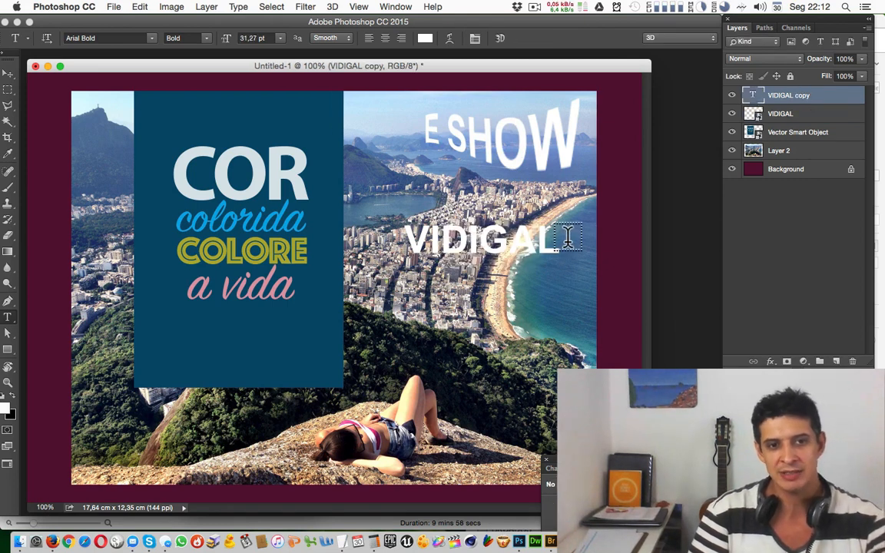
Step: Delete both the VIDIGAL Smart Object layer and the VIDIGAL copy text layer
{"action": "left_click", "coordinate": [818, 134]}
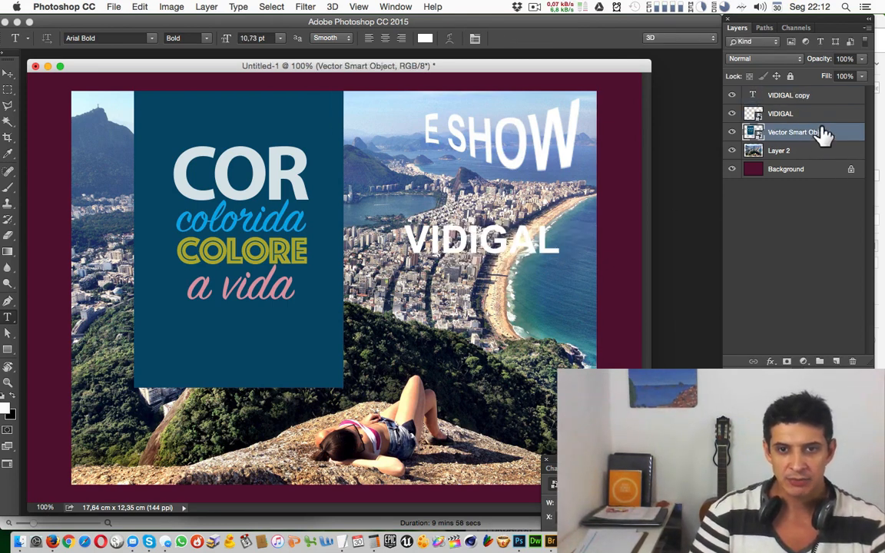
{"action": "left_click", "coordinate": [818, 115]}
{"action": "left_click", "coordinate": [826, 104], "text": "shift"}
{"action": "left_click_drag", "start_coordinate": [826, 122], "coordinate": [851, 361]}
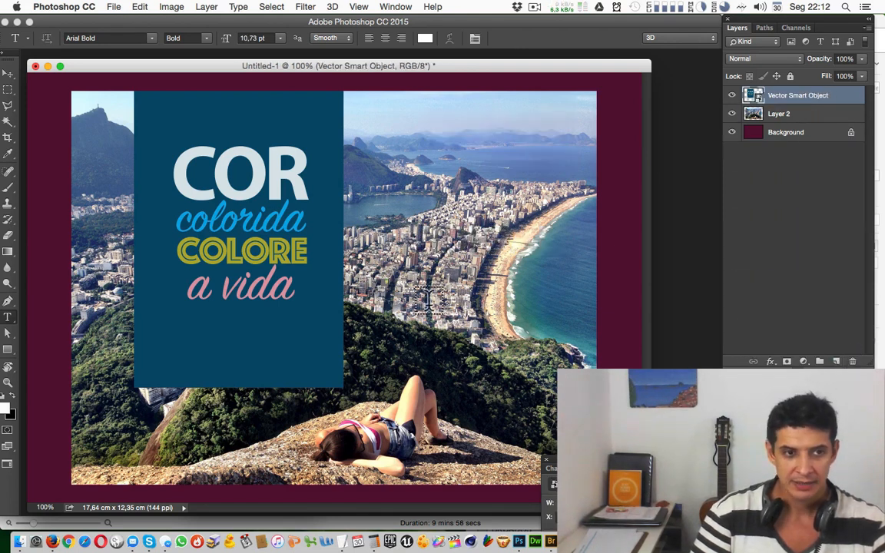
Step: Select the Layer 2 city photo, try moving it up and to the right, and undo the move
{"action": "key", "text": "v"}
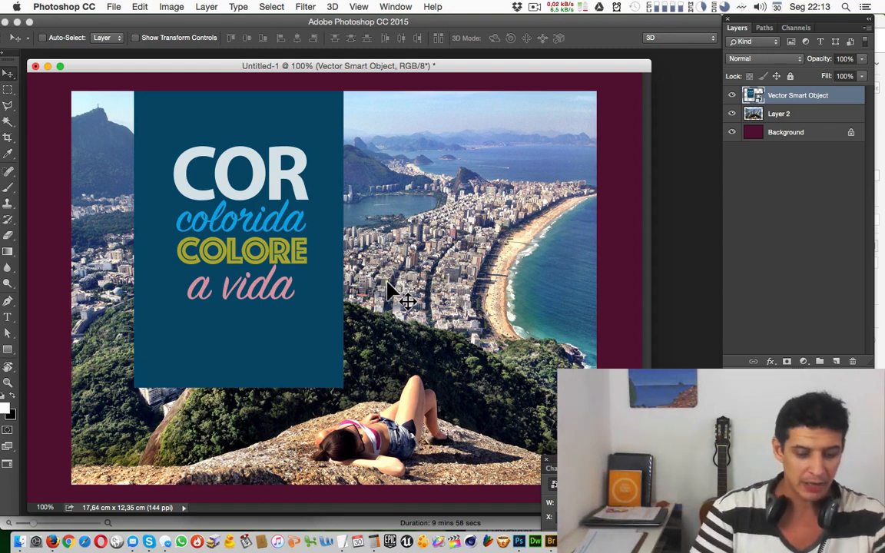
{"action": "left_click", "coordinate": [449, 271], "text": "ctrl"}
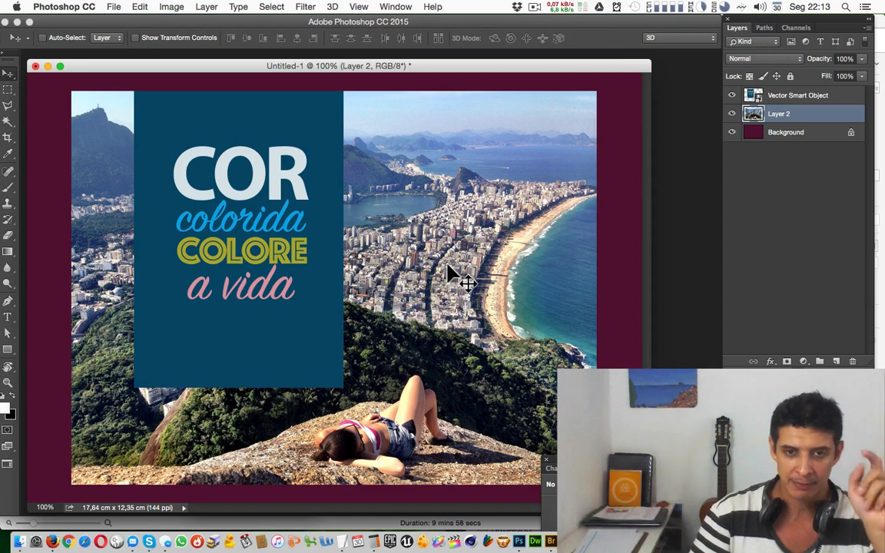
{"action": "left_click_drag", "start_coordinate": [444, 300], "coordinate": [474, 282]}
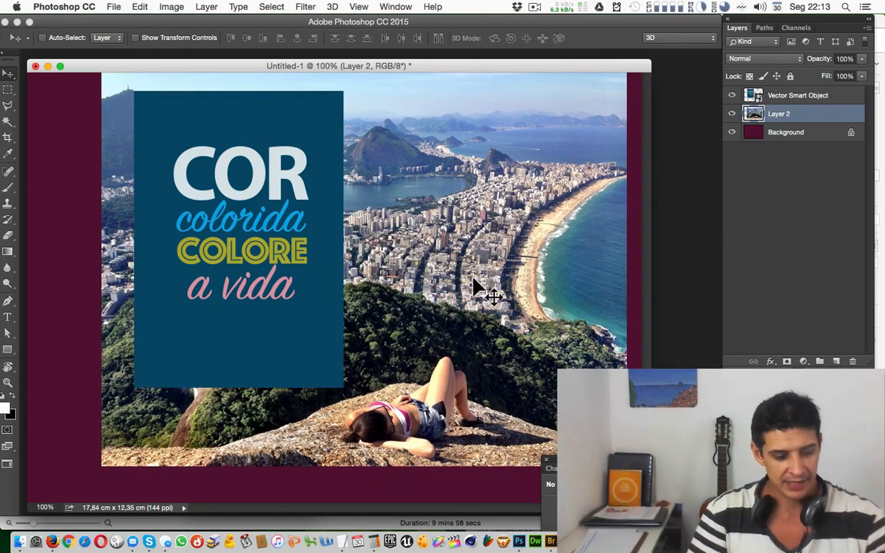
{"action": "key", "text": "super+z"}
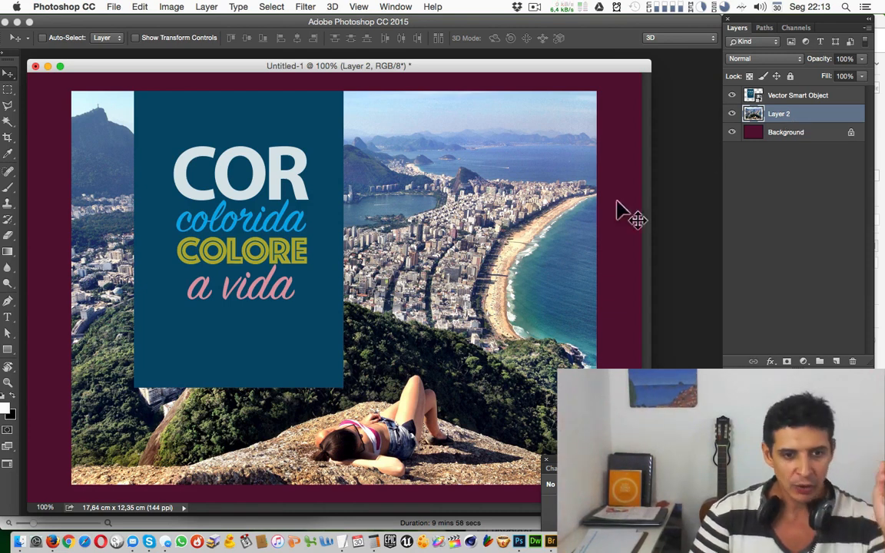
Step: Scale the Layer 2 photo down to about 64% and place it toward the lower right, partly behind the blue artwork
{"action": "key", "text": "super+t"}
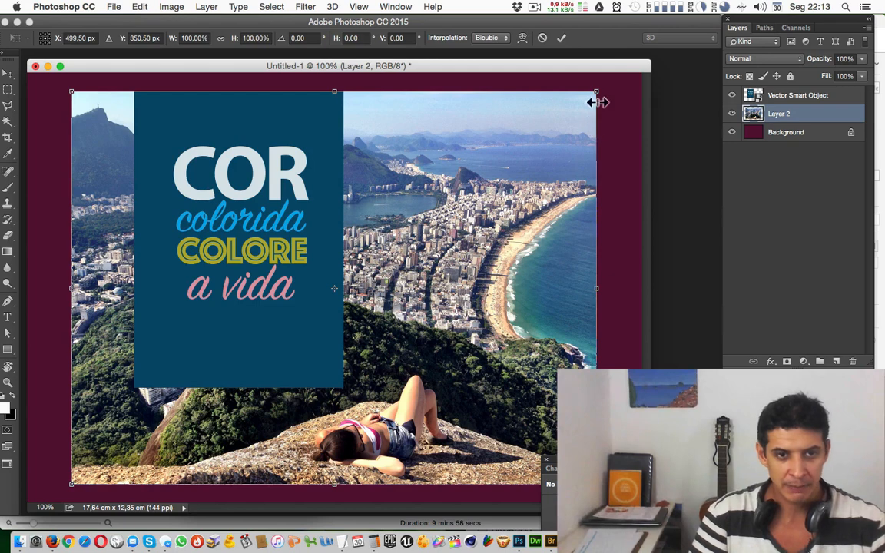
{"action": "left_click_drag", "start_coordinate": [600, 90], "coordinate": [409, 233]}
{"action": "left_click_drag", "start_coordinate": [366, 369], "coordinate": [580, 292]}
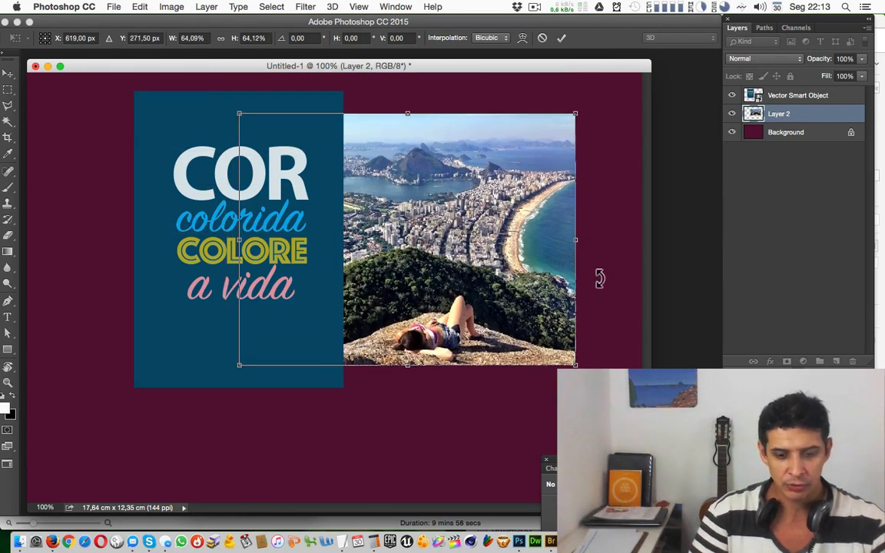
{"action": "left_click_drag", "start_coordinate": [517, 262], "coordinate": [525, 284]}
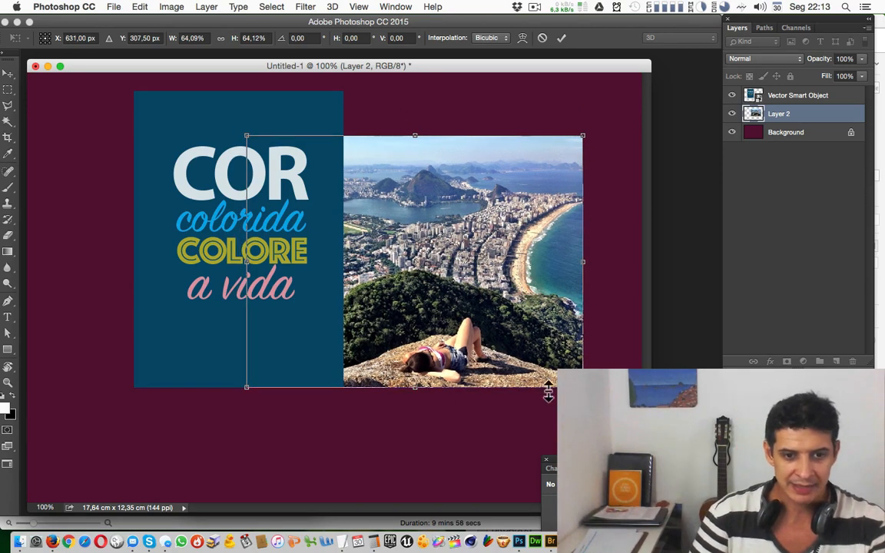
{"action": "left_click_drag", "start_coordinate": [494, 347], "coordinate": [508, 389]}
{"action": "left_click_drag", "start_coordinate": [615, 181], "coordinate": [595, 169]}
{"action": "key", "text": "super+z"}
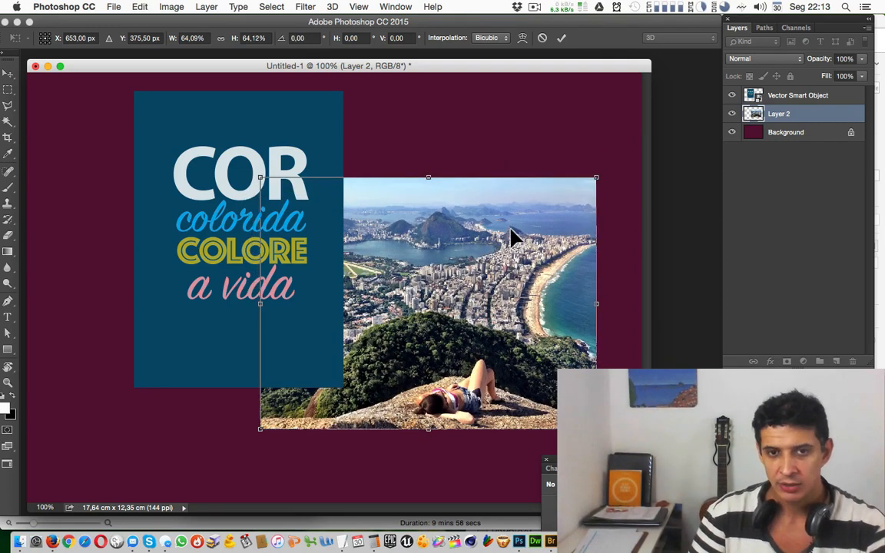
{"action": "key", "text": "Return"}
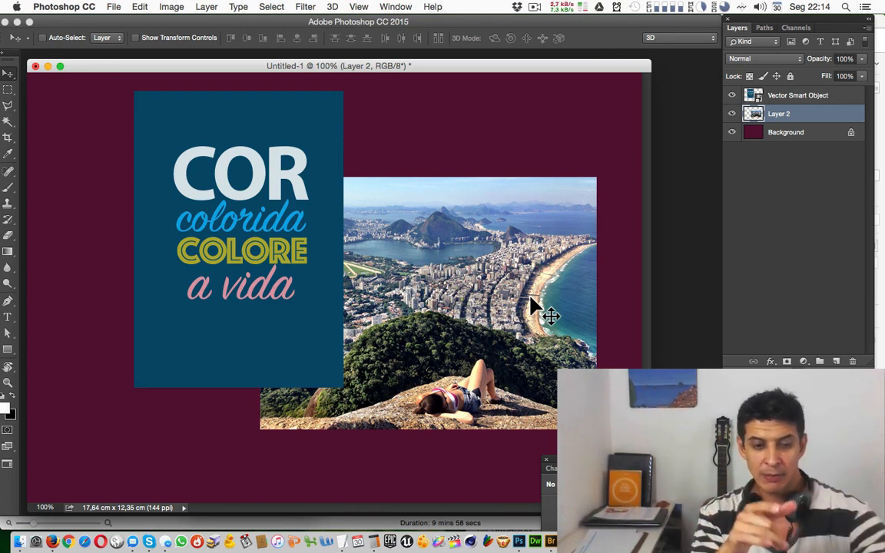
Step: Shrink the Layer 2 photo further and place it just right of the blue artwork, with their top edges aligned
{"action": "left_click_drag", "start_coordinate": [469, 315], "coordinate": [307, 361]}
{"action": "key", "text": "ctrl+t"}
{"action": "left_click_drag", "start_coordinate": [95, 223], "coordinate": [147, 257]}
{"action": "left_click_drag", "start_coordinate": [363, 369], "coordinate": [563, 206]}
{"action": "left_click_drag", "start_coordinate": [343, 310], "coordinate": [358, 308]}
{"action": "key", "text": "Return"}
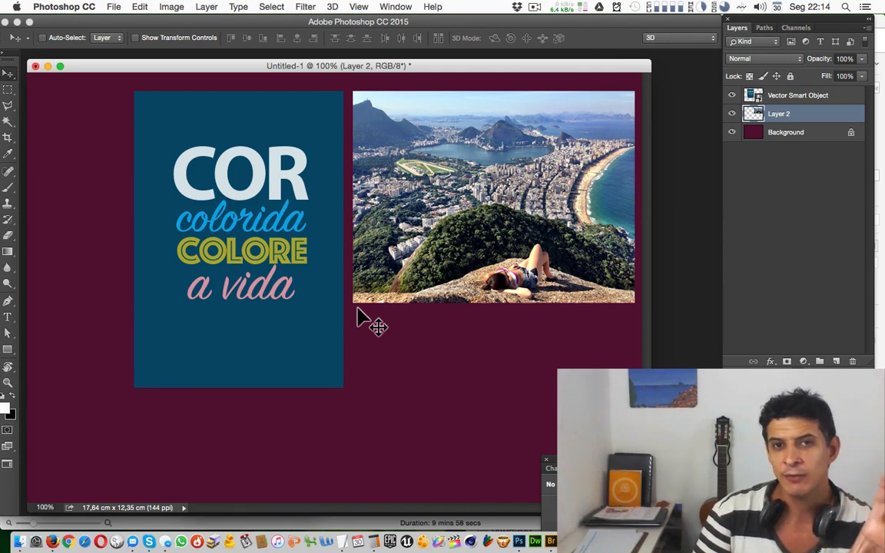
Step: Shrink the Layer 2 photo to slightly narrower than the blue artwork and place it across the artwork's lower edge
{"action": "left_click_drag", "start_coordinate": [486, 240], "coordinate": [307, 347]}
{"action": "key", "text": "super+z"}
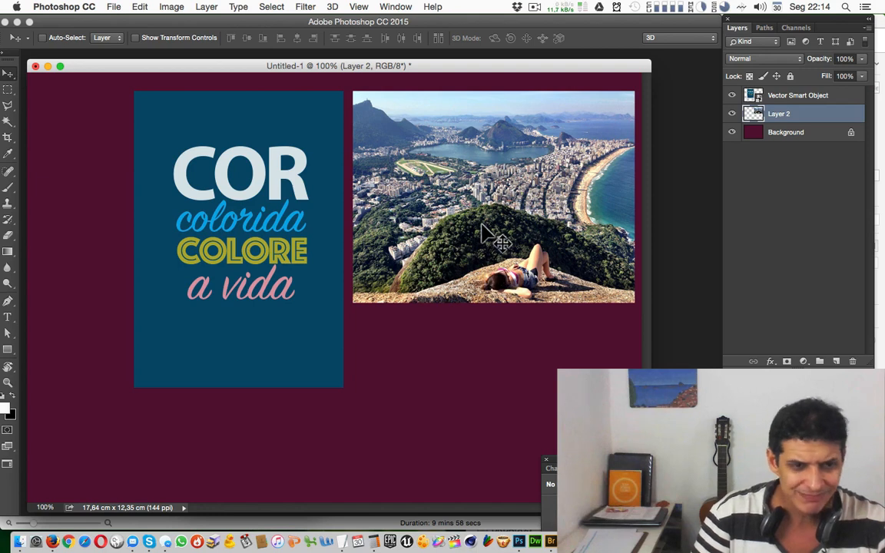
{"action": "key", "text": "super+t"}
{"action": "left_click_drag", "start_coordinate": [478, 188], "coordinate": [272, 364]}
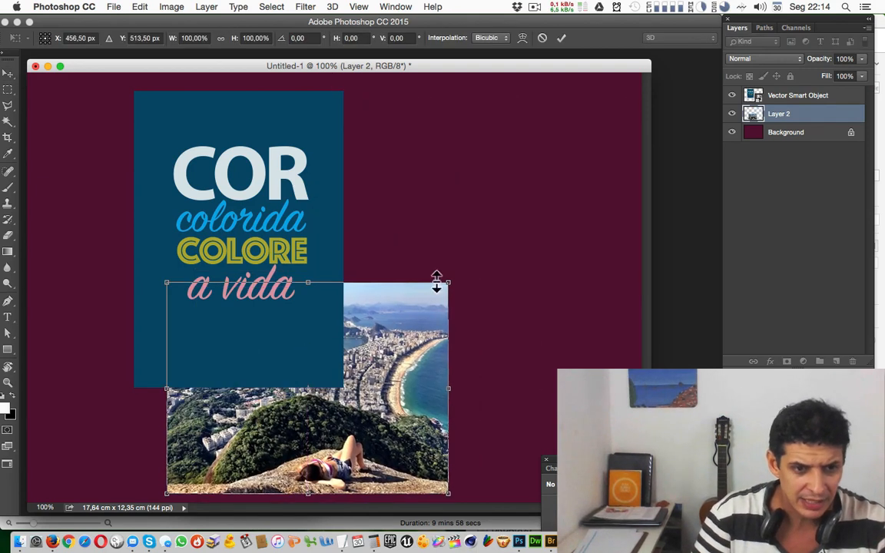
{"action": "left_click_drag", "start_coordinate": [448, 282], "coordinate": [312, 350]}
{"action": "key", "text": "Return"}
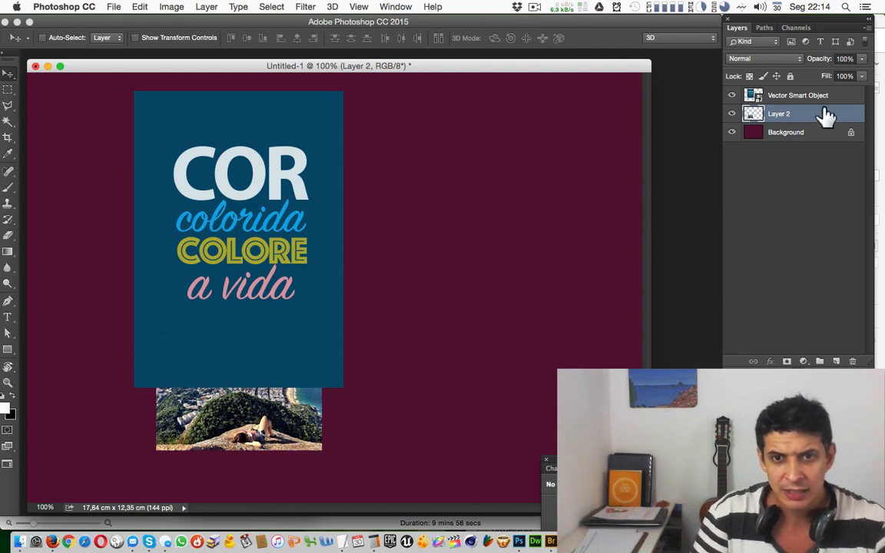
Step: Try bringing Layer 2 above the Vector Smart Object, then undo back to the photo's previous larger size beside the blue artwork
{"action": "left_click_drag", "start_coordinate": [826, 114], "coordinate": [826, 98]}
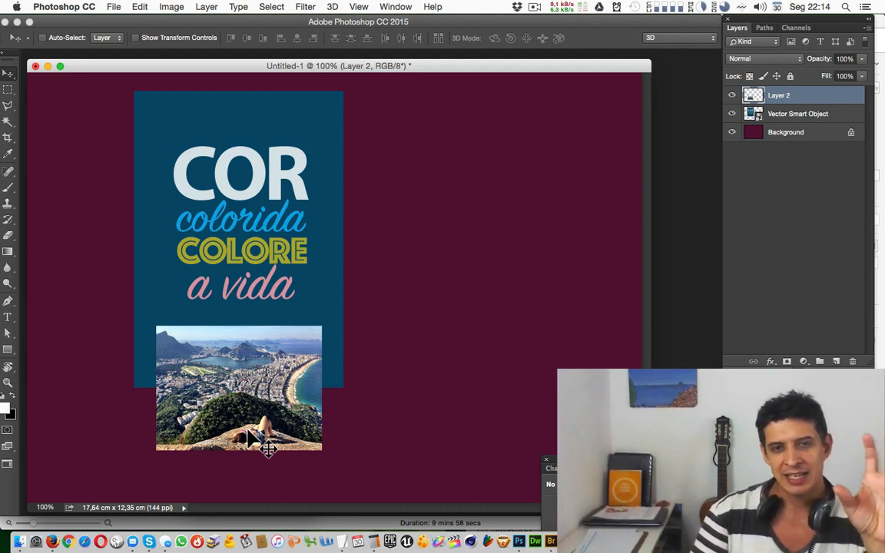
{"action": "key", "text": "super+t"}
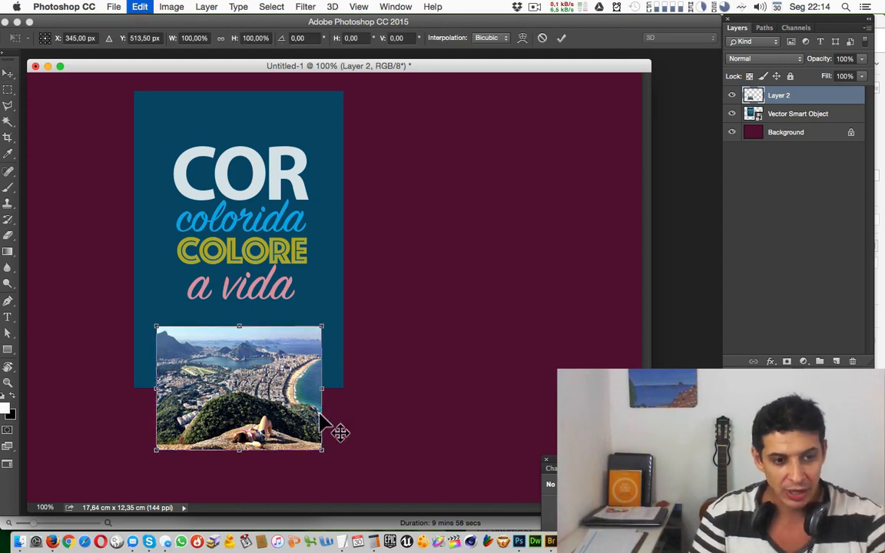
{"action": "key", "text": "Escape"}
{"action": "key", "text": "super+z"}
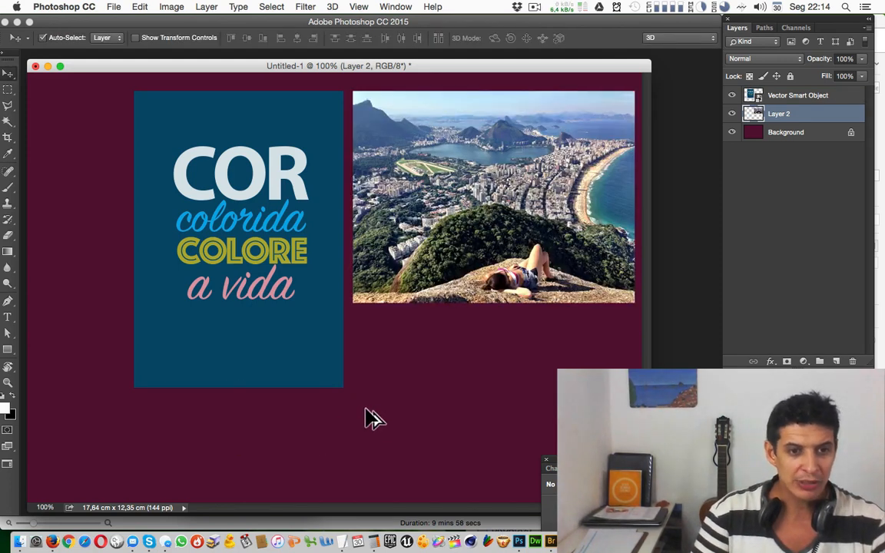
Step: Try rotating the Layer 2 photo to -30°, then undo the rotation
{"action": "key", "text": "super"}
{"action": "key", "text": "super+t"}
{"action": "left_click_drag", "start_coordinate": [381, 346], "coordinate": [473, 388]}
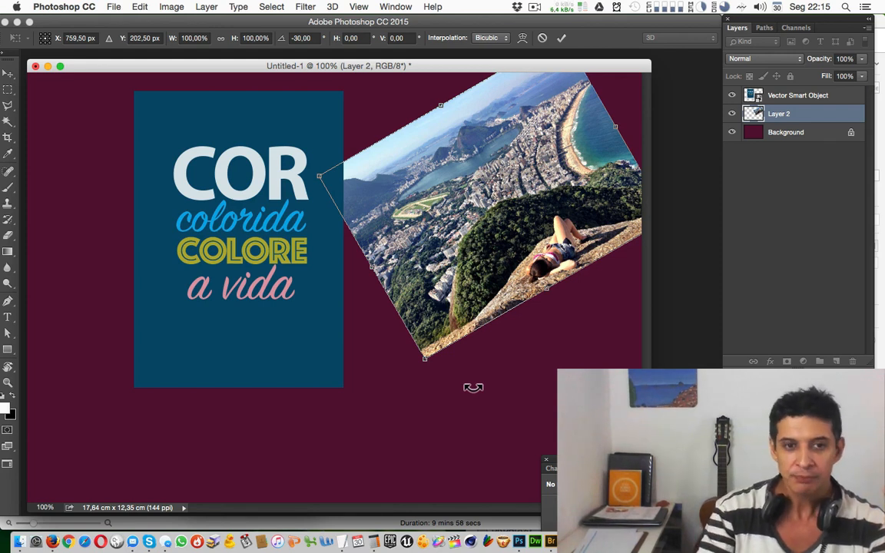
{"action": "key", "text": "Return"}
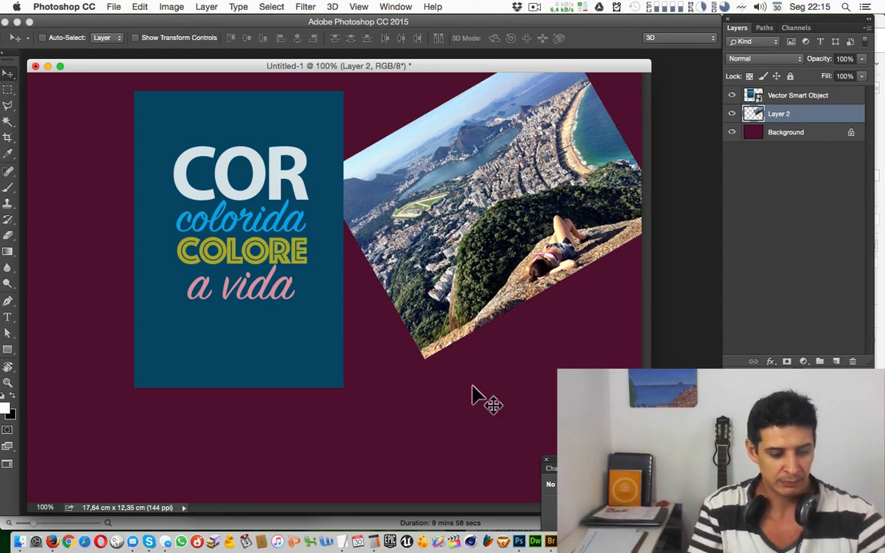
{"action": "key", "text": "ctrl+z"}
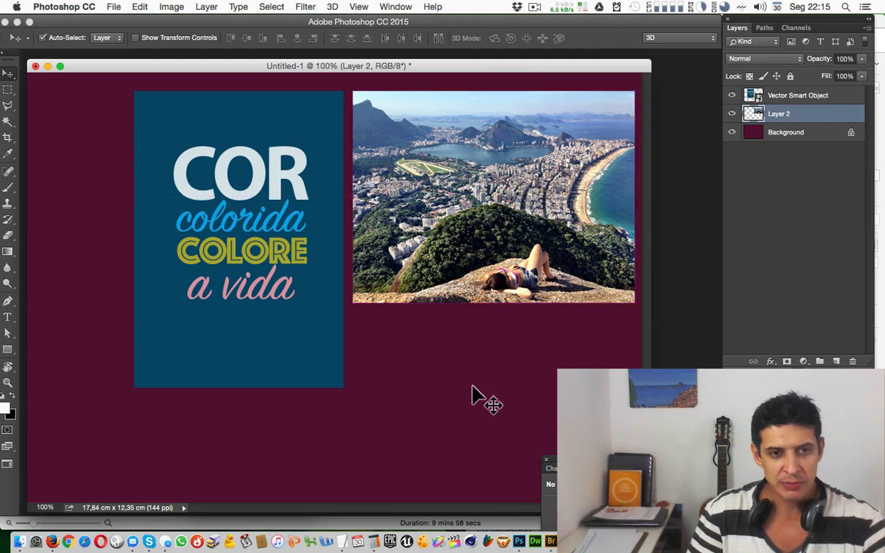
{"action": "key", "text": "ctrl+z"}
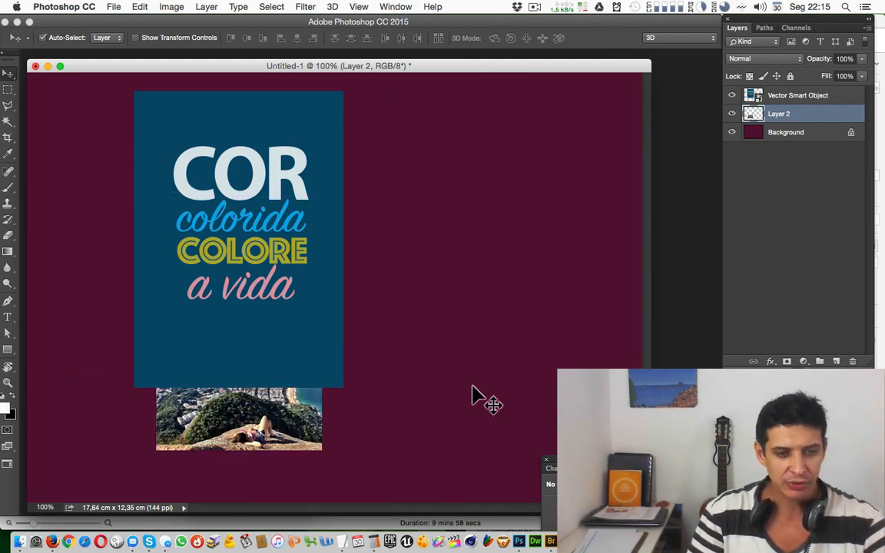
{"action": "key", "text": "ctrl+z"}
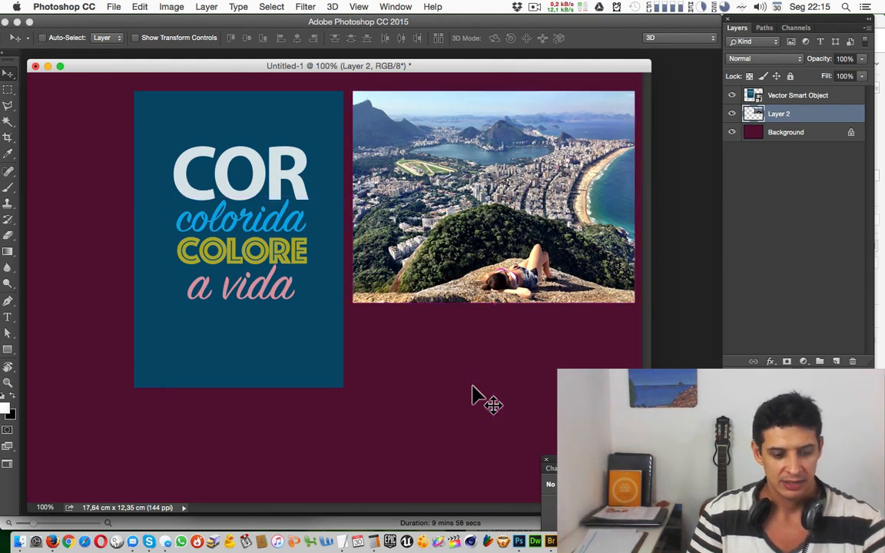
Step: Try rotating the Layer 2 photo to -15°, then undo the rotation
{"action": "key", "text": "ctrl+t"}
{"action": "left_click_drag", "start_coordinate": [498, 385], "coordinate": [557, 360]}
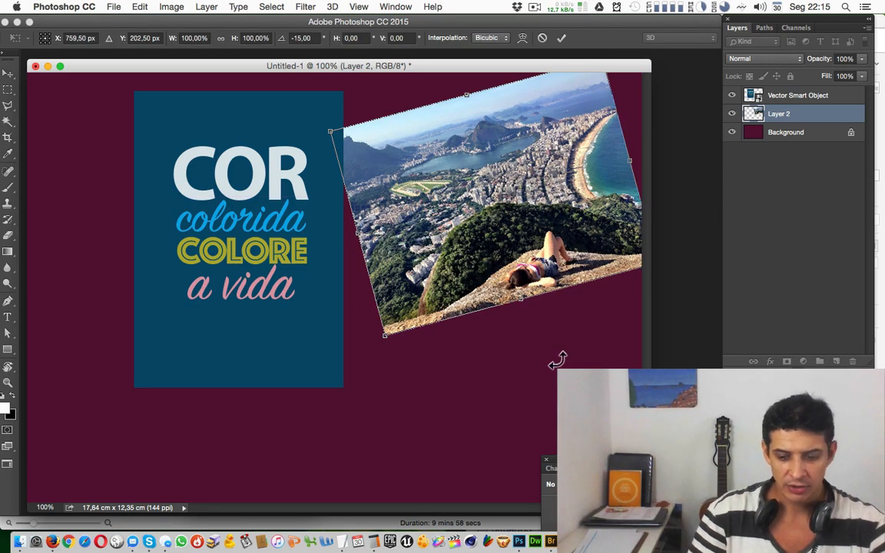
{"action": "key", "text": "Return"}
{"action": "key", "text": "ctrl+z"}
{"action": "key", "text": "ctrl+z"}
{"action": "key", "text": "ctrl+z"}
{"action": "key", "text": "ctrl+z"}
{"action": "key", "text": "ctrl+z"}
{"action": "key", "text": "ctrl+z"}
{"action": "key", "text": "ctrl+z"}
{"action": "key", "text": "ctrl+z"}
{"action": "key", "text": "ctrl+z"}
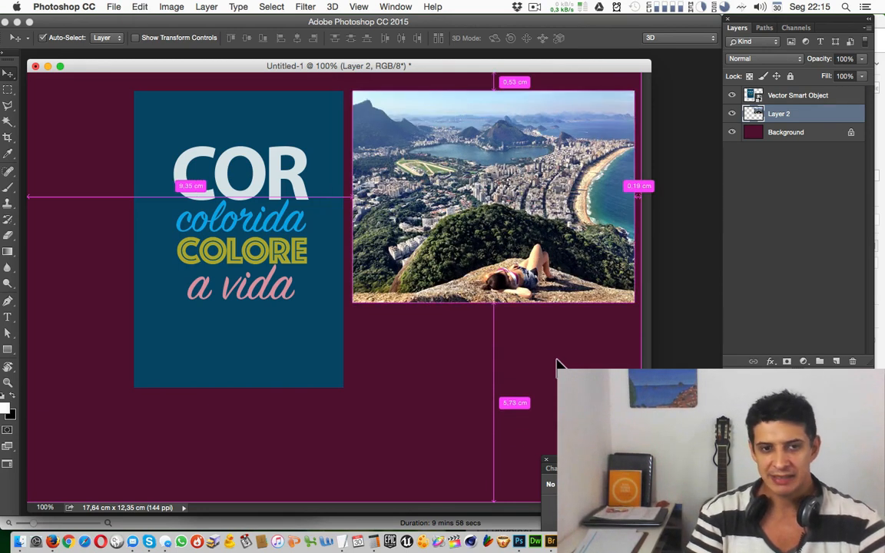
{"action": "key", "text": "ctrl+z"}
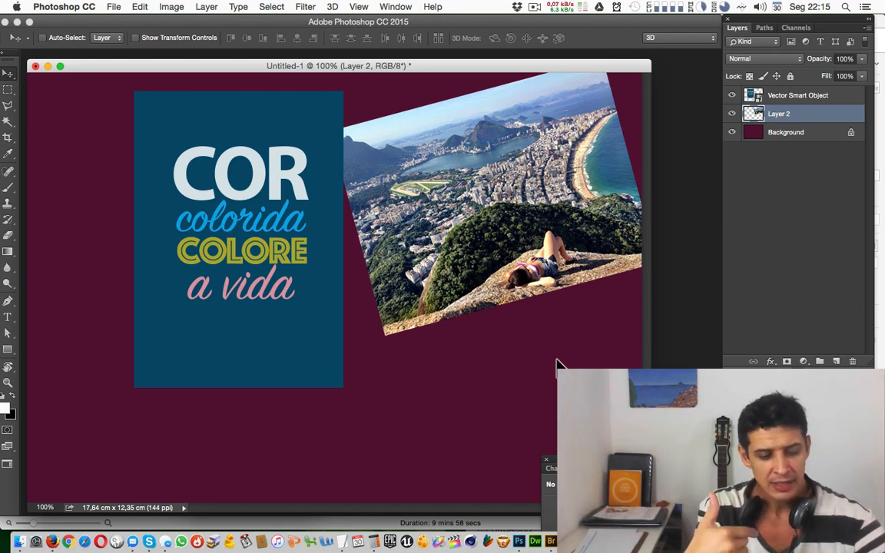
{"action": "key", "text": "super+z"}
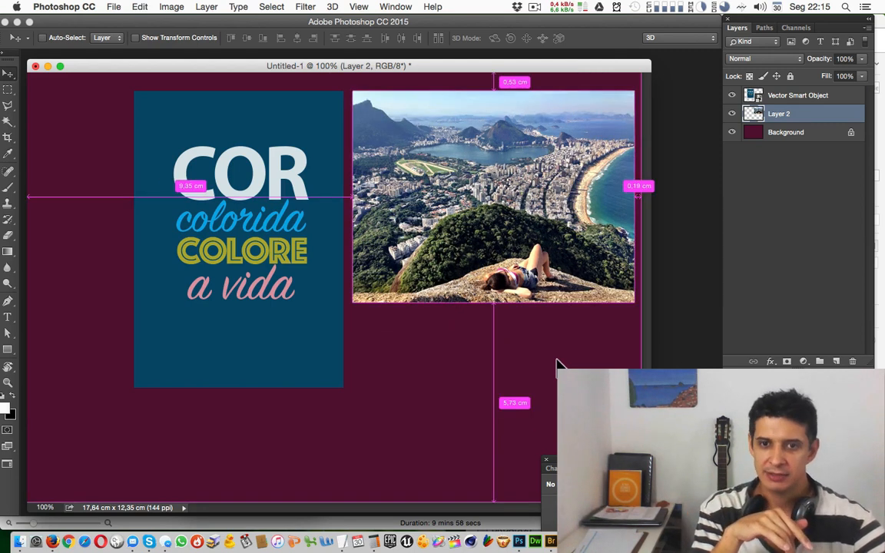
Step: Step back to the Layer 2 photo's original large size and convert the layer to a Smart Object
{"action": "key", "text": "alt+super+z"}
{"action": "key", "text": "alt+super+z"}
{"action": "key", "text": "alt+super+z"}
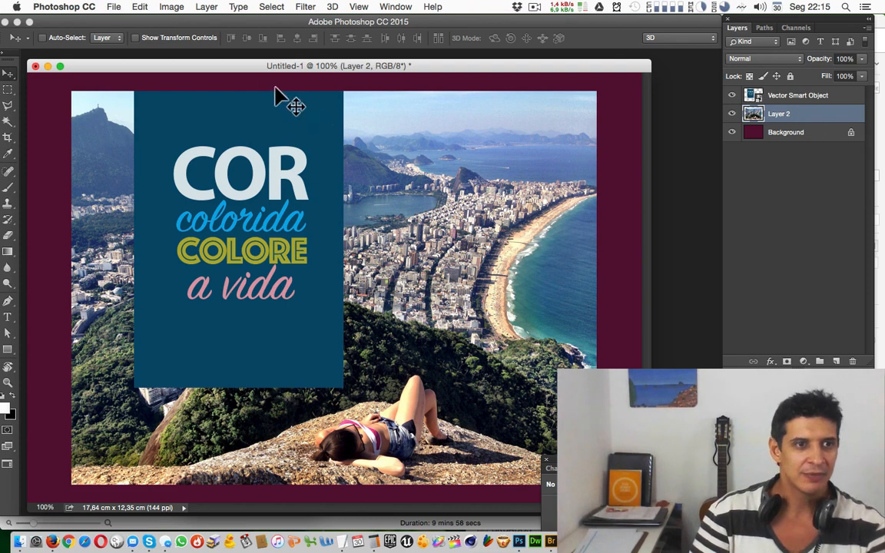
{"action": "left_click", "coordinate": [205, 7]}
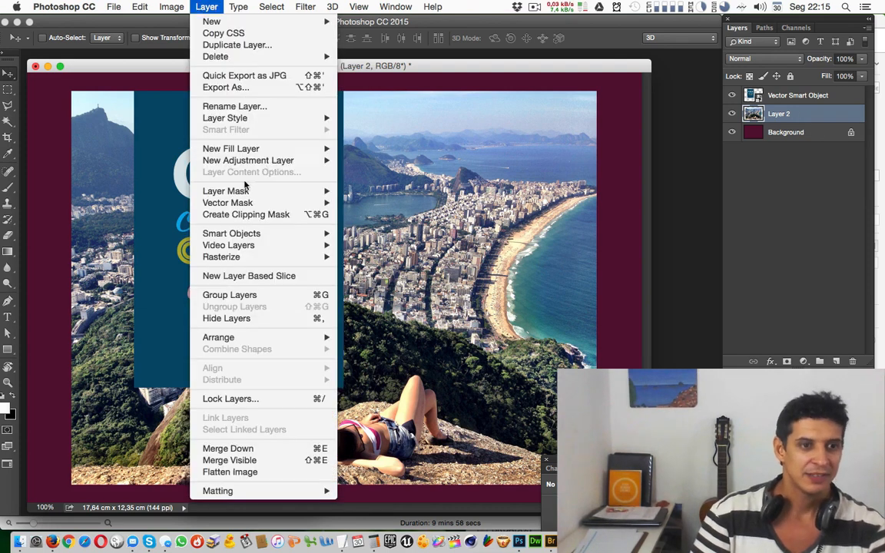
{"action": "mouse_move", "coordinate": [265, 233]}
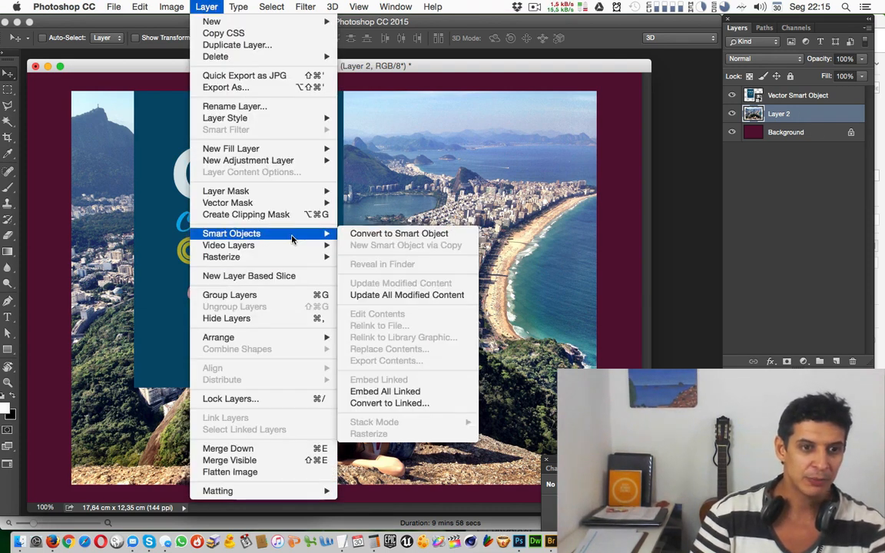
{"action": "left_click", "coordinate": [411, 239]}
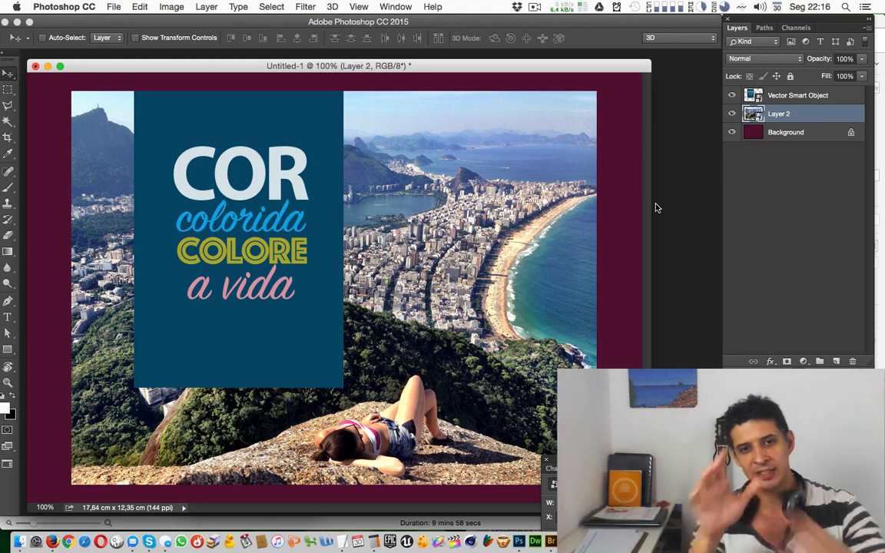
Step: Rotate the Layer 2 Smart Object to -15°, scale it to about 77%, and place it toward the canvas's right edge
{"action": "key", "text": "super+t"}
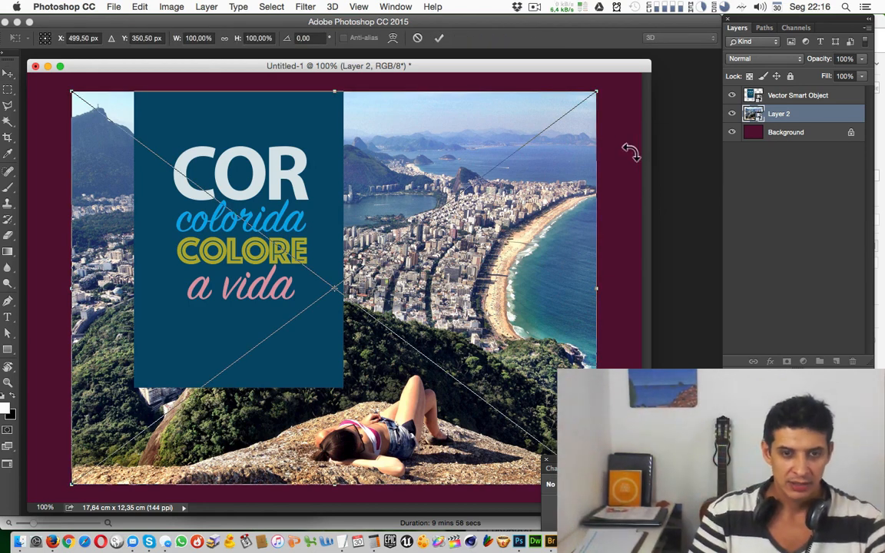
{"action": "left_click_drag", "start_coordinate": [630, 149], "coordinate": [588, 106]}
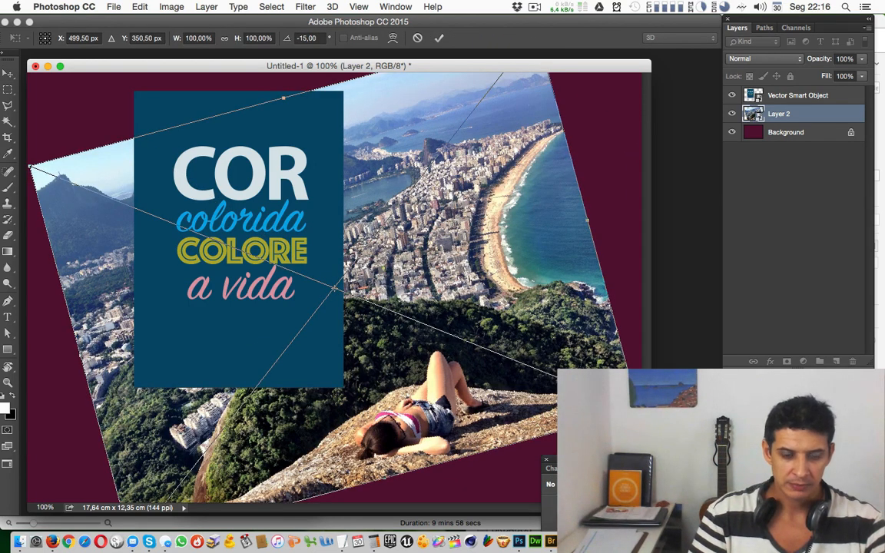
{"action": "left_click_drag", "start_coordinate": [626, 365], "coordinate": [498, 356]}
{"action": "left_click_drag", "start_coordinate": [419, 326], "coordinate": [596, 363]}
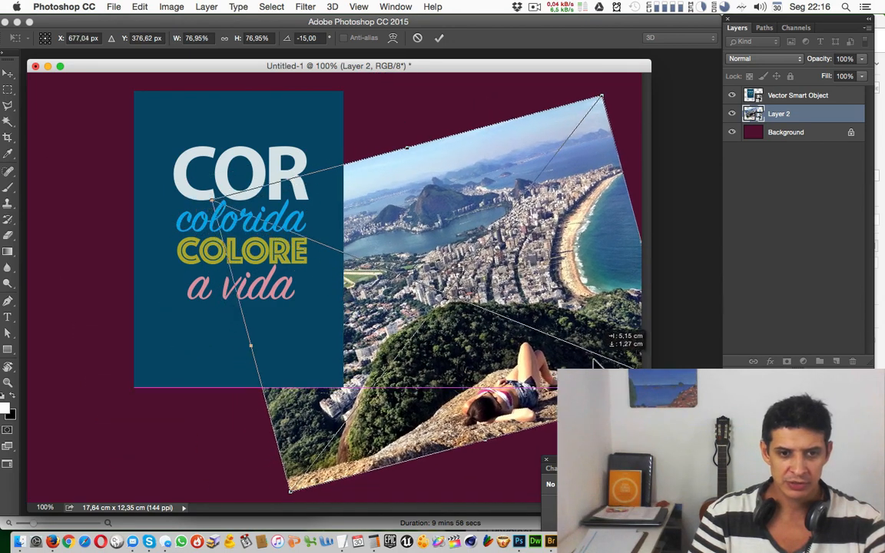
{"action": "key", "text": "Return"}
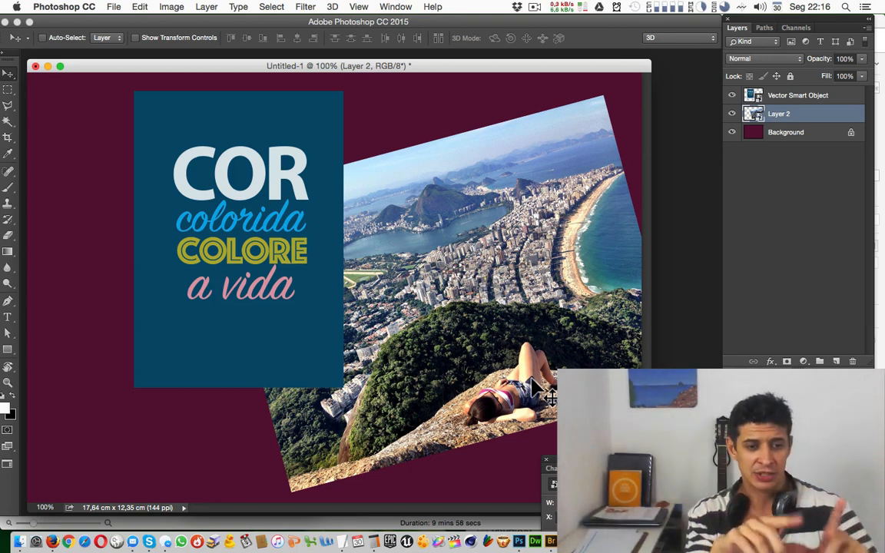
Step: Scale the Layer 2 Smart Object to about 55%, rotate it to about 28°, and align its top with the blue artwork
{"action": "key", "text": "super+t"}
{"action": "left_click_drag", "start_coordinate": [394, 86], "coordinate": [569, 169]}
{"action": "left_click_drag", "start_coordinate": [440, 143], "coordinate": [440, 207]}
{"action": "mouse_move", "coordinate": [413, 112]}
{"action": "left_mouse_down"}
{"action": "mouse_move", "coordinate": [447, 236]}
{"action": "mouse_move", "coordinate": [429, 117]}
{"action": "left_mouse_up"}
{"action": "left_click_drag", "start_coordinate": [602, 397], "coordinate": [627, 353]}
{"action": "left_click_drag", "start_coordinate": [458, 350], "coordinate": [491, 323]}
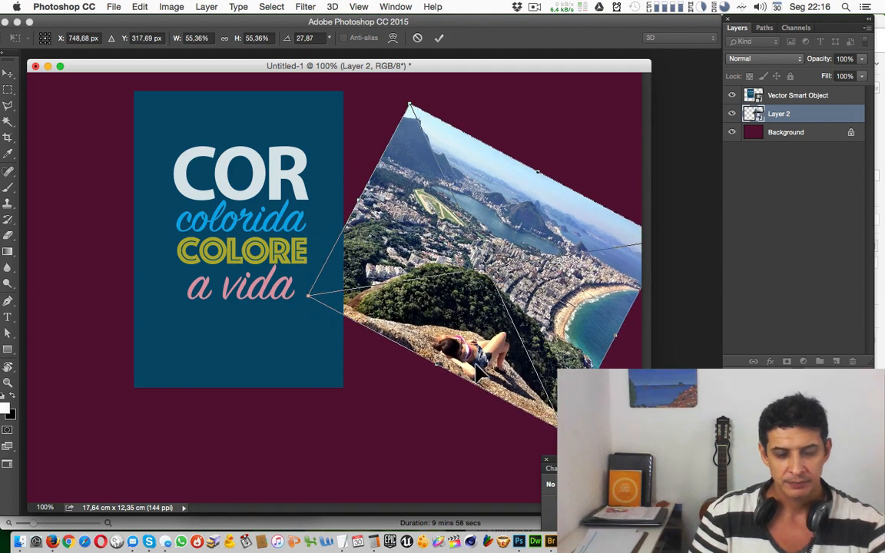
{"action": "key", "text": "Return"}
{"action": "left_click_drag", "start_coordinate": [506, 376], "coordinate": [500, 360]}
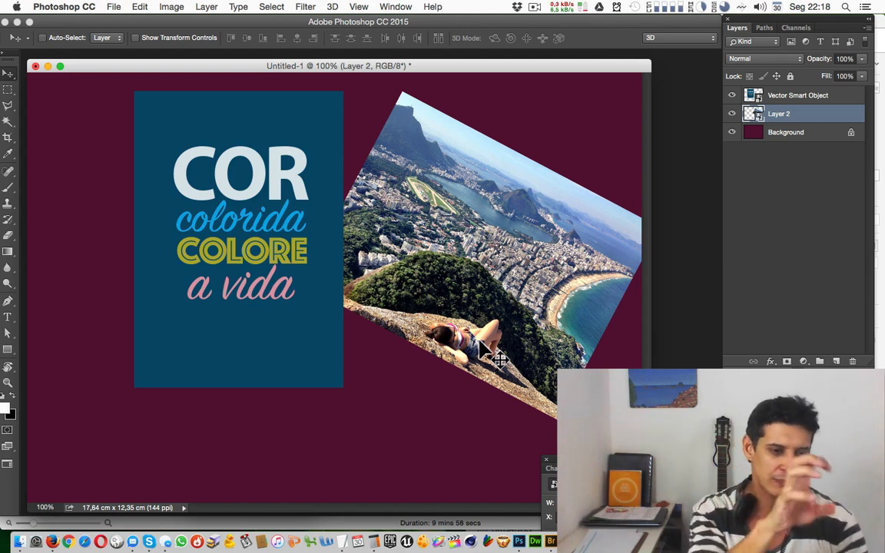
Step: Undo the Layer 2 Smart Object's move and transforms back to its full-size, unrotated state
{"action": "key", "text": "super+z"}
{"action": "key", "text": "super+z"}
{"action": "key", "text": "super+z"}
{"action": "key", "text": "super+z"}
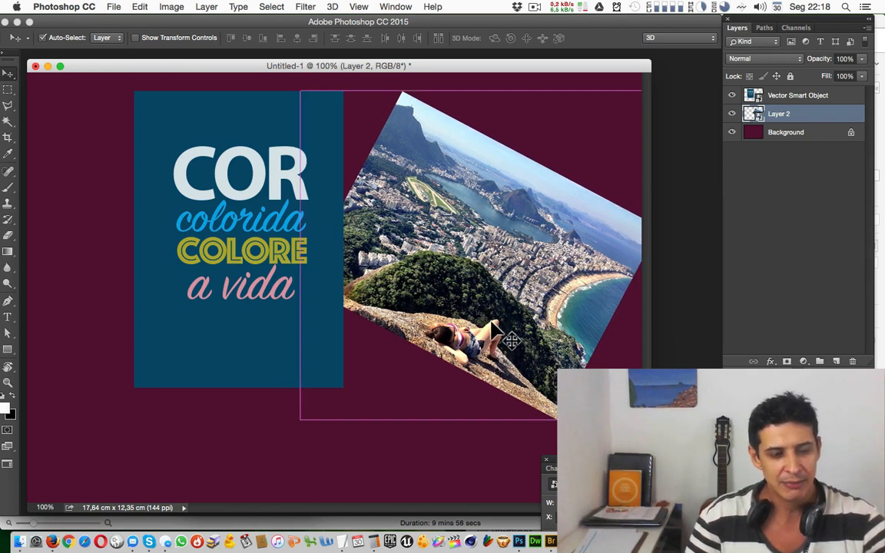
{"action": "key", "text": "alt+super+z"}
{"action": "key", "text": "alt+super+z"}
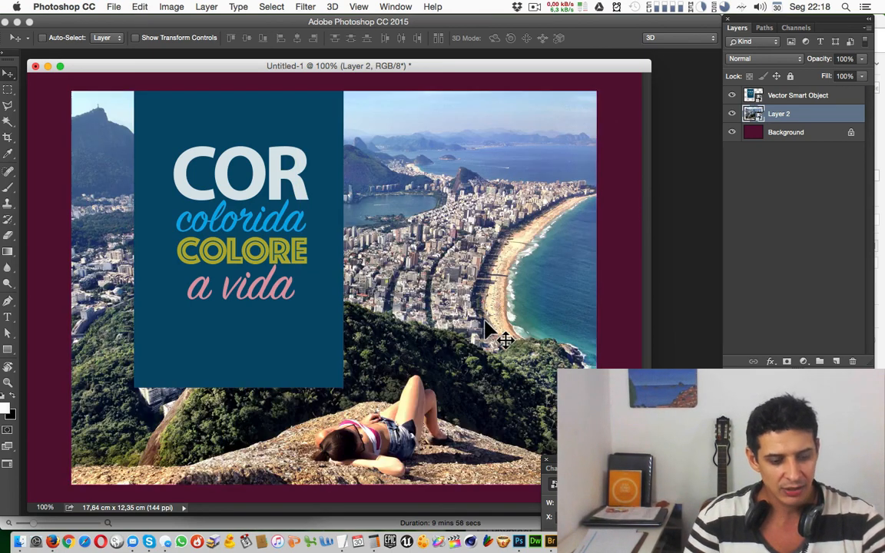
Step: Scale the Layer 2 Smart Object to about 75% to match the blue artwork's height, and align it vertically with the artwork at its right
{"action": "key", "text": "super+t"}
{"action": "left_click_drag", "start_coordinate": [72, 91], "coordinate": [215, 197]}
{"action": "left_click_drag", "start_coordinate": [400, 262], "coordinate": [442, 157]}
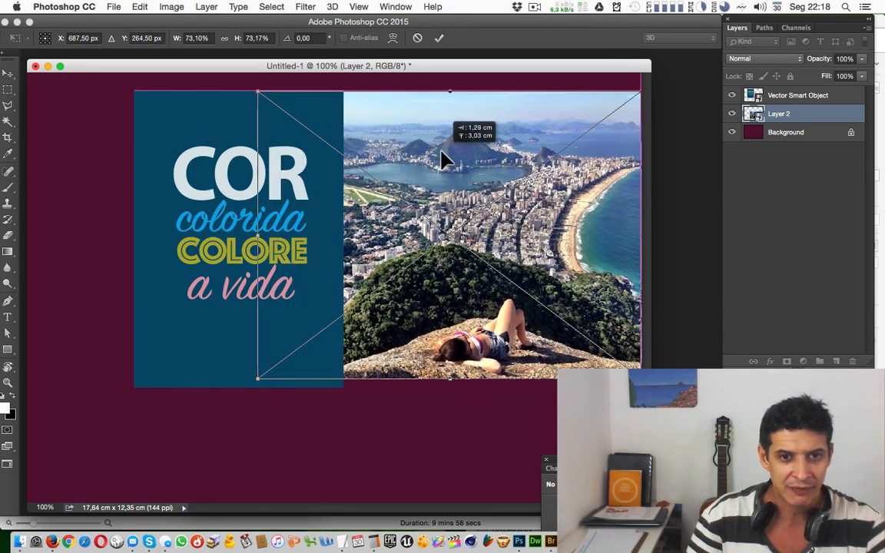
{"action": "left_click_drag", "start_coordinate": [258, 378], "coordinate": [248, 385]}
{"action": "key", "text": "Return"}
{"action": "left_click_drag", "start_coordinate": [400, 358], "coordinate": [413, 359]}
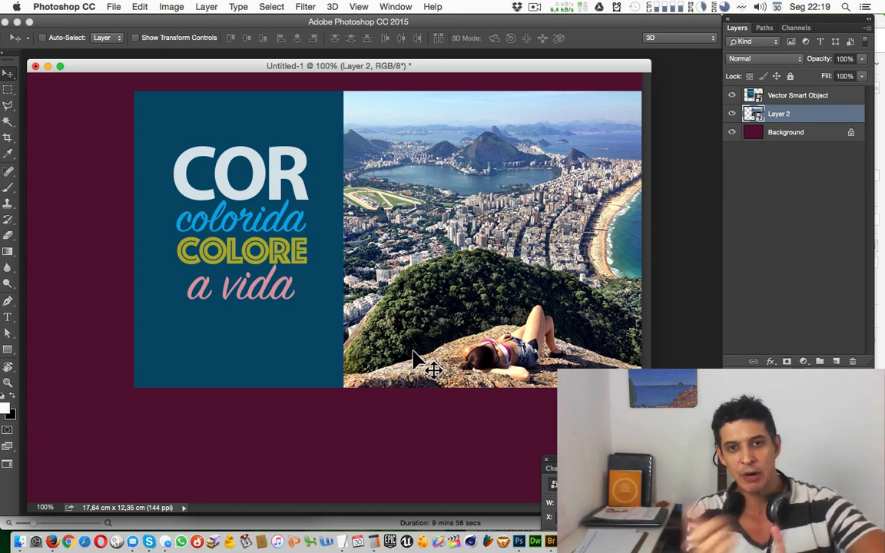
Step: Try moving the Vector Smart Object and the Layer 2 photo, undoing each move
{"action": "left_click_drag", "start_coordinate": [275, 302], "coordinate": [315, 308]}
{"action": "key", "text": "super+z"}
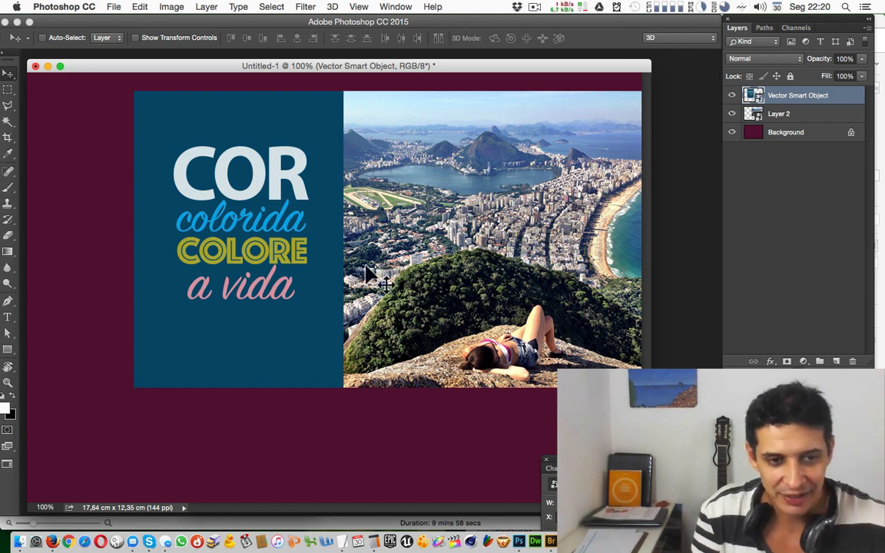
{"action": "left_click_drag", "start_coordinate": [483, 178], "coordinate": [510, 198]}
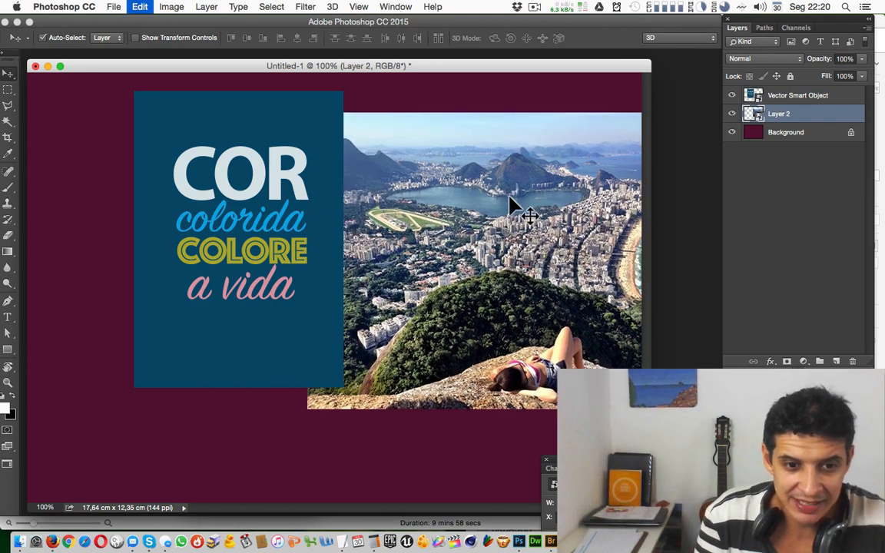
{"action": "key", "text": "super+z"}
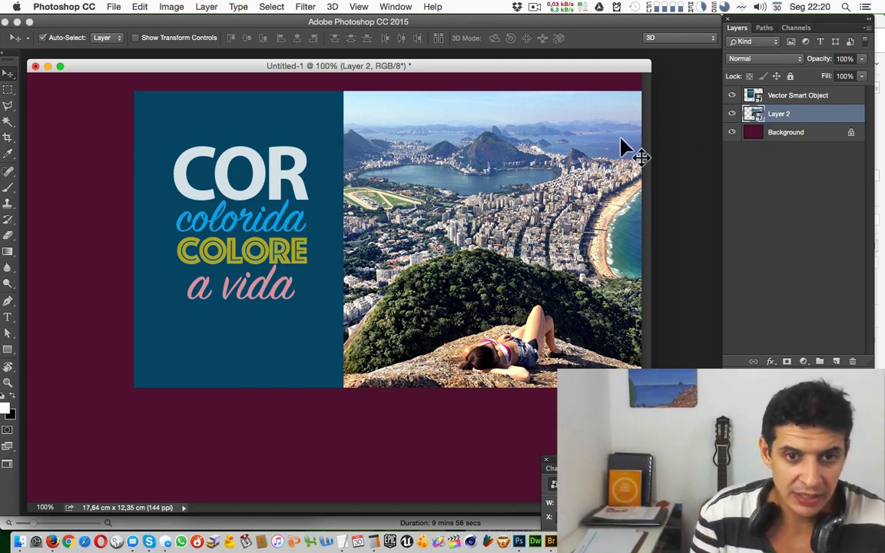
Step: Switch to full-screen mode and duplicate the Layer 2 photo slightly below and to the left of the original
{"action": "key", "text": "f"}
{"action": "left_click_drag", "start_coordinate": [623, 172], "coordinate": [536, 146]}
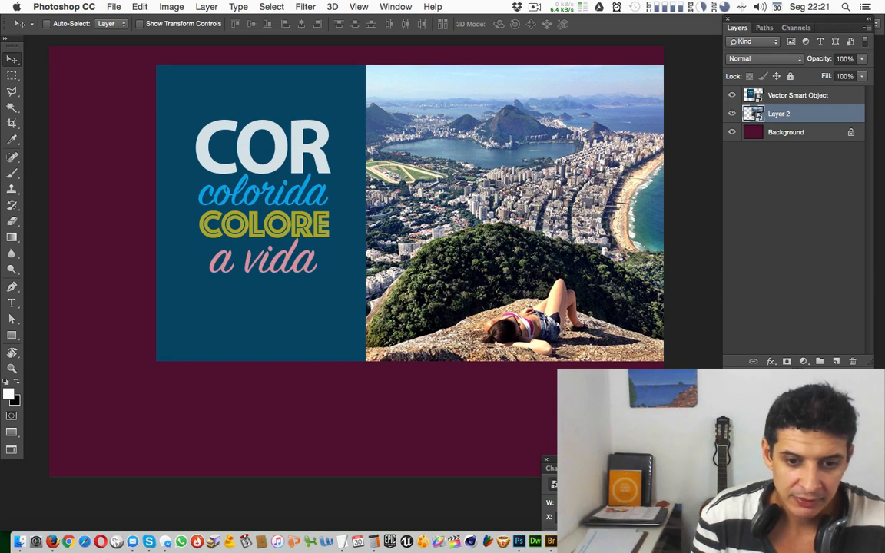
{"action": "left_click_drag", "start_coordinate": [543, 229], "coordinate": [524, 260], "text": "alt"}
Step: Scale the duplicated photo down to about 25% and place it below the large photo, near the canvas's lower-right corner
{"action": "key", "text": "ctrl+t"}
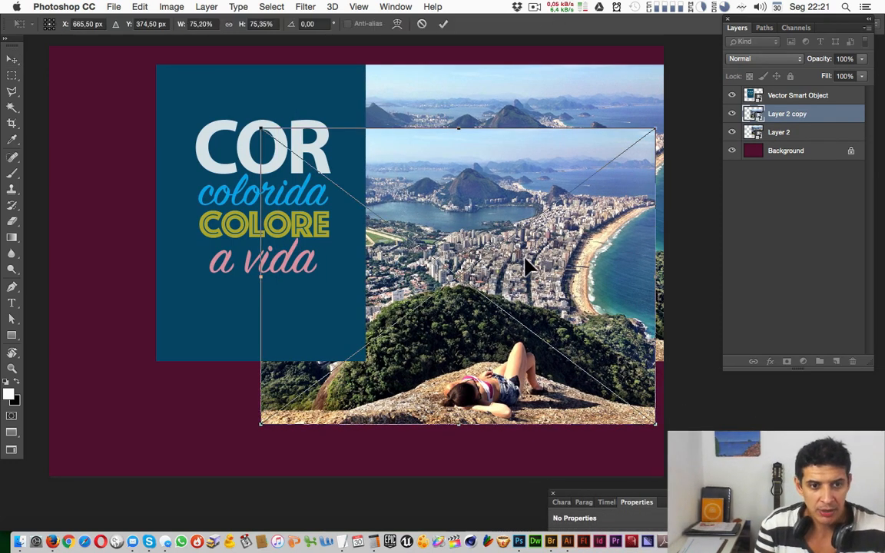
{"action": "left_click_drag", "start_coordinate": [271, 140], "coordinate": [492, 302]}
{"action": "left_click_drag", "start_coordinate": [599, 336], "coordinate": [630, 417]}
{"action": "left_click_drag", "start_coordinate": [498, 366], "coordinate": [515, 384]}
{"action": "left_click_drag", "start_coordinate": [596, 409], "coordinate": [589, 395]}
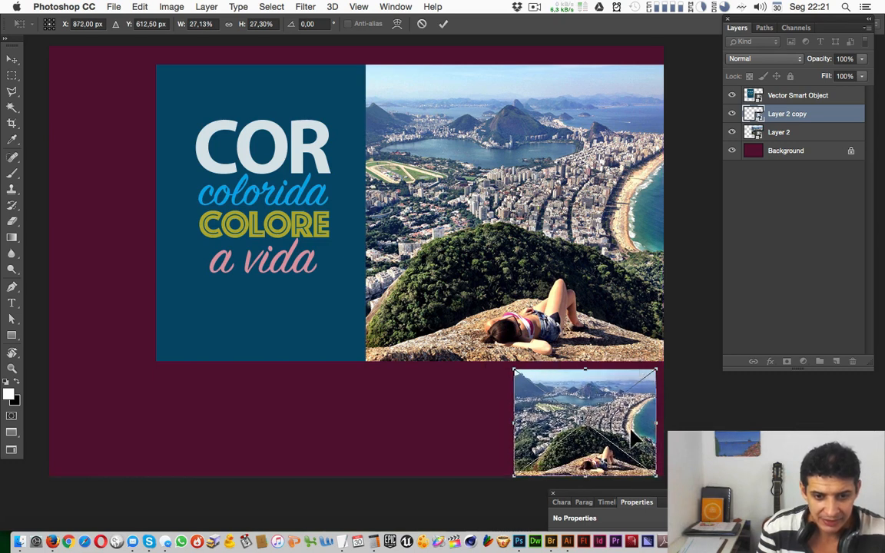
{"action": "left_click_drag", "start_coordinate": [509, 478], "coordinate": [522, 470]}
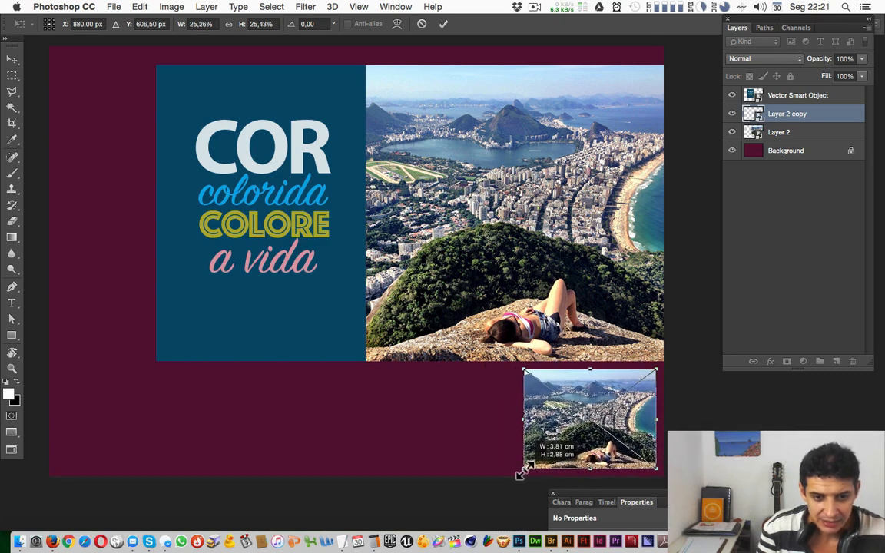
{"action": "left_click_drag", "start_coordinate": [523, 370], "coordinate": [527, 373]}
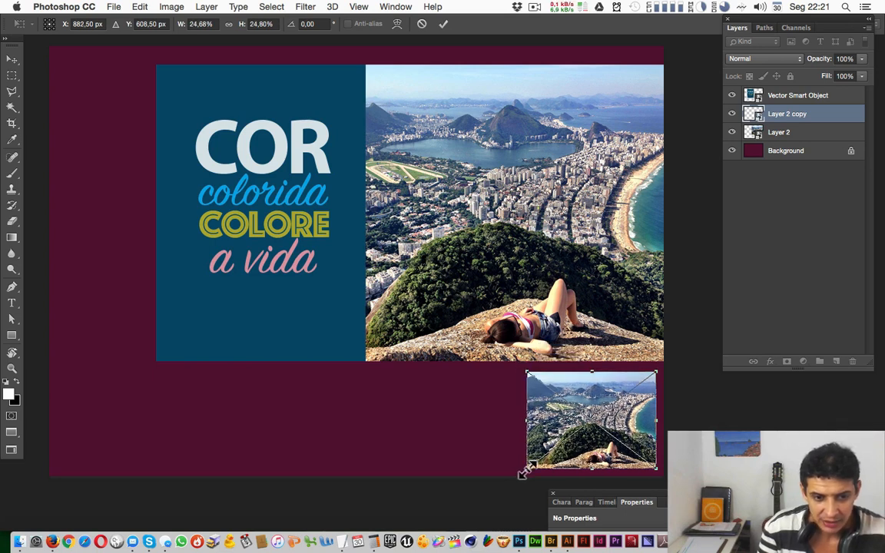
{"action": "key", "text": "Return"}
Step: Duplicate the small photo twice to the left, forming an evenly spaced row of three beneath the large photo
{"action": "key", "text": "Right"}
{"action": "left_click_drag", "start_coordinate": [610, 421], "coordinate": [330, 421]}
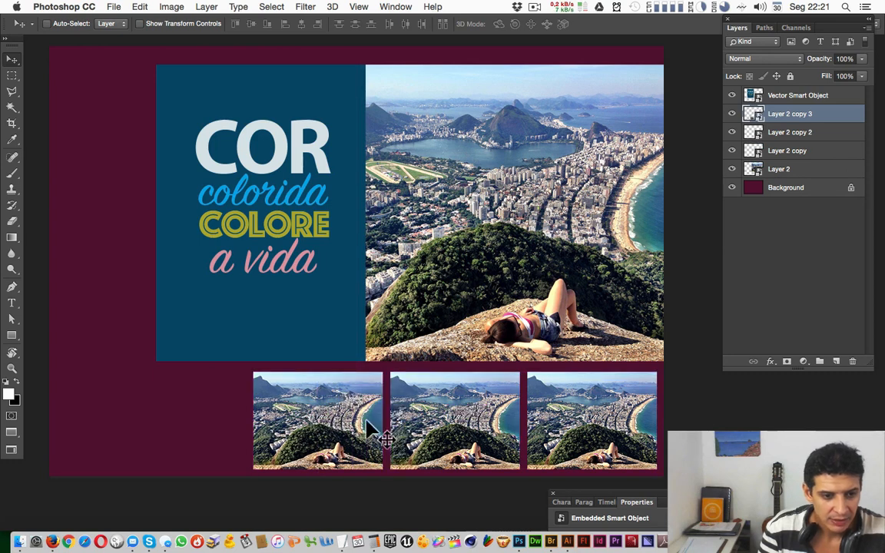
Step: Select the three small photos and enlarge them together proportionally until the row spans the width of the text panel and large photo
{"action": "left_click", "coordinate": [555, 421]}
{"action": "left_click", "coordinate": [405, 431], "text": "shift"}
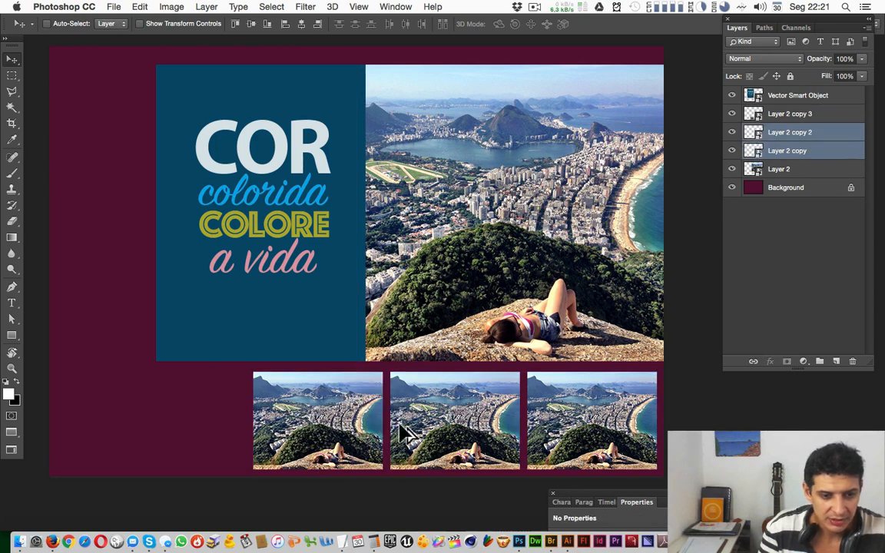
{"action": "left_click", "coordinate": [317, 392], "text": "shift"}
{"action": "key", "text": "super+t"}
{"action": "left_click_drag", "start_coordinate": [254, 373], "coordinate": [154, 361]}
{"action": "key", "text": "Return"}
{"action": "left_click_drag", "start_coordinate": [223, 381], "coordinate": [247, 382]}
{"action": "key", "text": "super+r"}
{"action": "key", "text": "ctrl+t"}
{"action": "key", "text": "Return"}
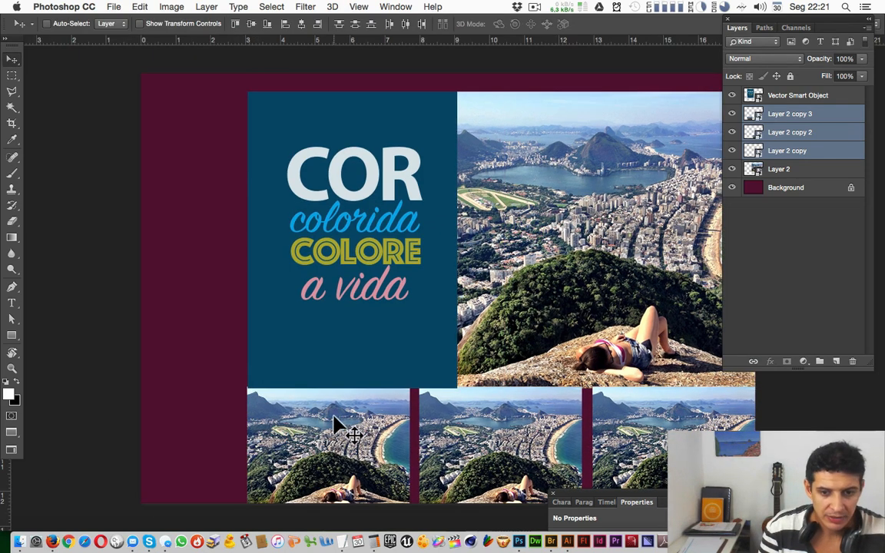
Step: Hide the panels and nudge the row of three small photos three steps right and three steps down
{"action": "key", "text": "Tab"}
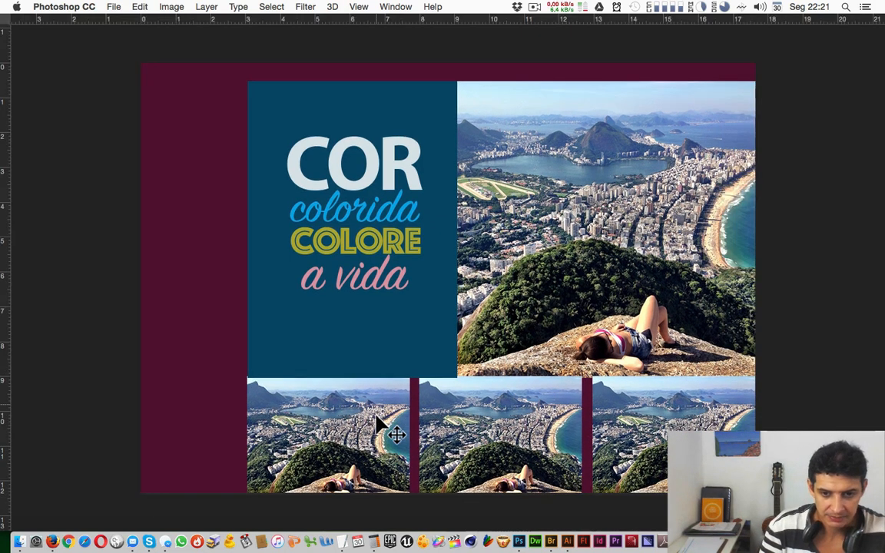
{"action": "key", "text": "Right"}
{"action": "key", "text": "Right"}
{"action": "key", "text": "Right"}
{"action": "key", "text": "Down"}
{"action": "key", "text": "Down"}
{"action": "key", "text": "Down"}
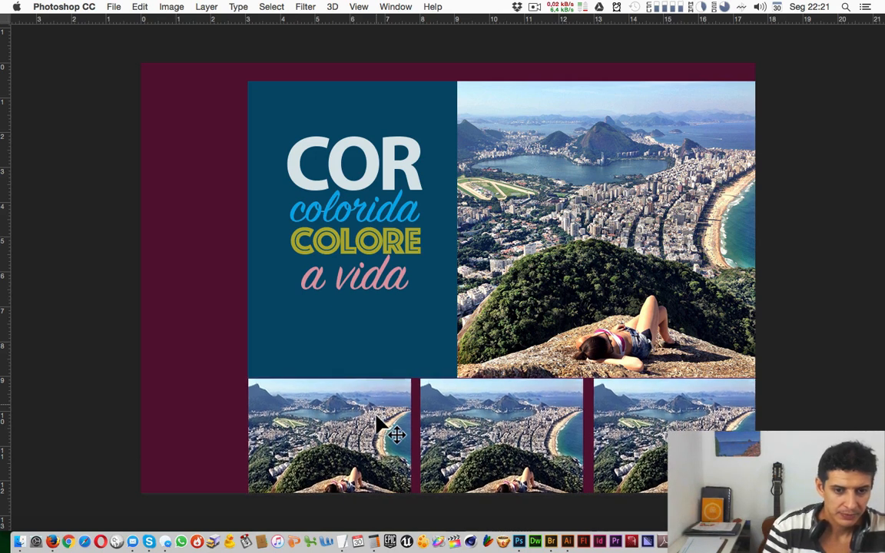
Step: Move the text panel and large photo up together to leave a narrow gap above the thumbnail row, and show the panels again
{"action": "left_click_drag", "start_coordinate": [449, 287], "coordinate": [325, 279]}
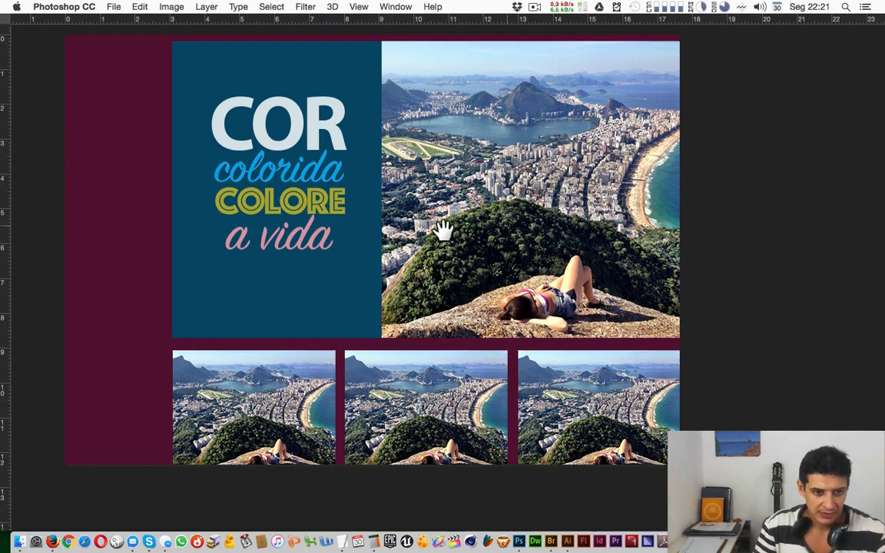
{"action": "key", "text": "Tab"}
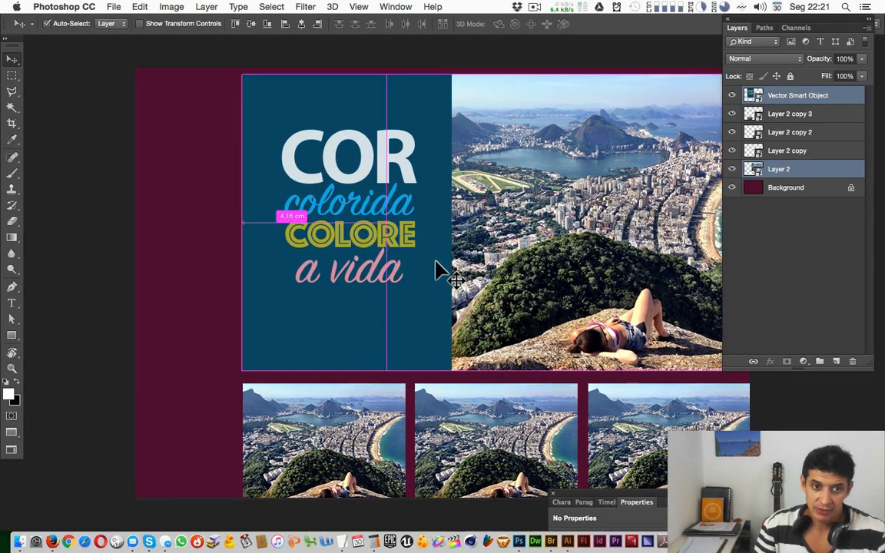
{"action": "left_click_drag", "start_coordinate": [504, 261], "coordinate": [425, 269]}
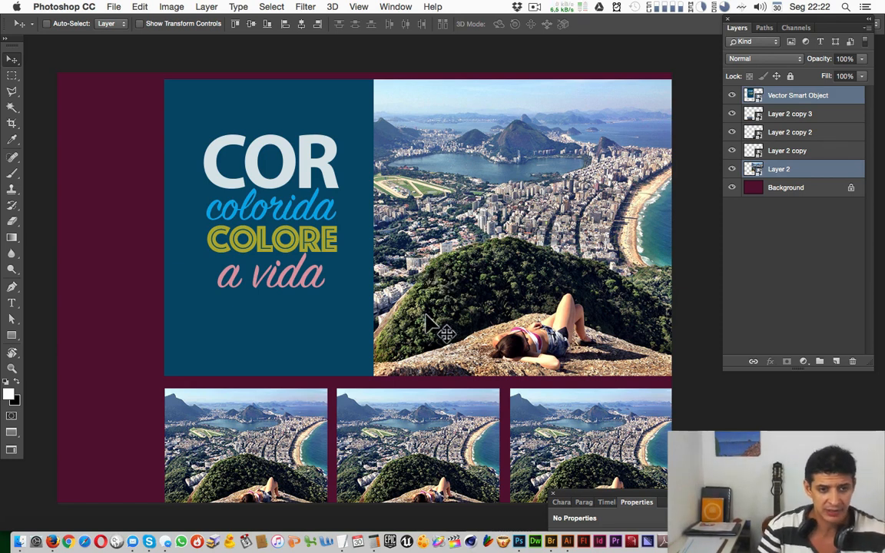
Step: Select the large photo's layer, Layer 2, and toggle its visibility off and on to check what it contains
{"action": "left_click", "coordinate": [446, 219]}
{"action": "left_click", "coordinate": [731, 170]}
{"action": "left_click", "coordinate": [732, 170]}
{"action": "left_click", "coordinate": [731, 170]}
{"action": "left_click", "coordinate": [732, 169]}
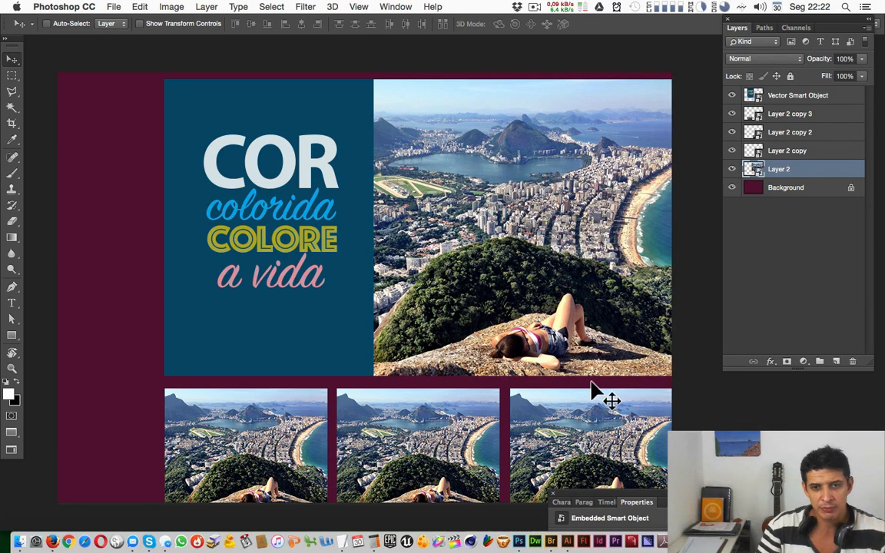
Step: Open the contents of the Layer 2 Smart Object and arrange both documents as floating windows, with Layer 2.psb in front
{"action": "double_click", "coordinate": [753, 170]}
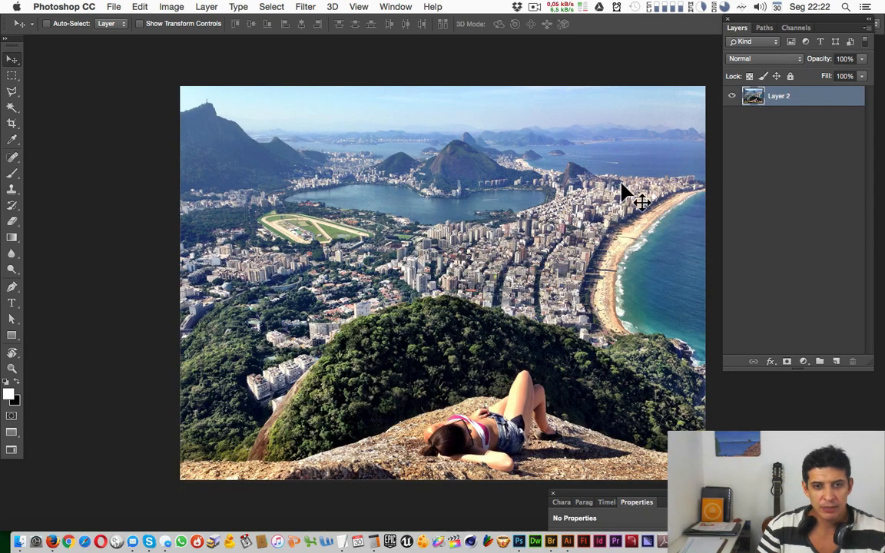
{"action": "key", "text": "f"}
{"action": "key", "text": "f"}
{"action": "left_click_drag", "start_coordinate": [327, 49], "coordinate": [269, 212]}
{"action": "left_click_drag", "start_coordinate": [410, 66], "coordinate": [445, 71]}
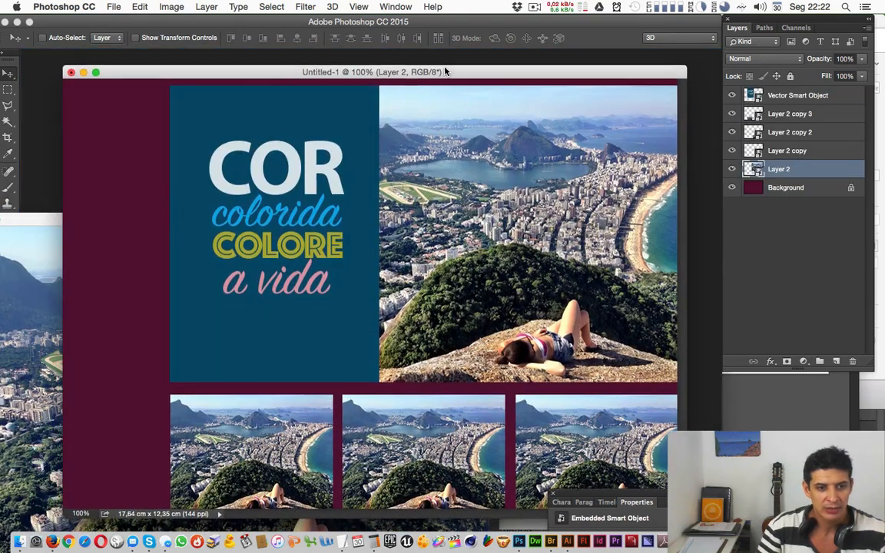
{"action": "left_click_drag", "start_coordinate": [27, 220], "coordinate": [125, 159]}
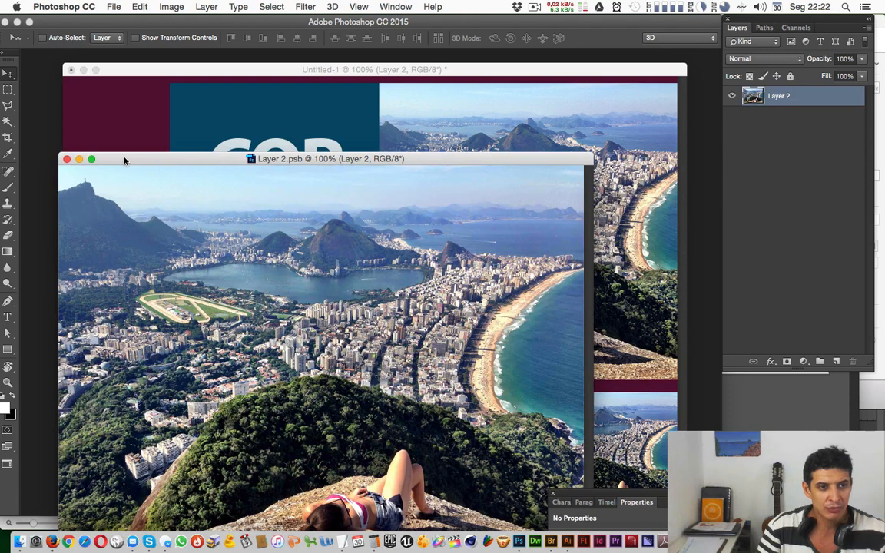
{"action": "left_click_drag", "start_coordinate": [415, 159], "coordinate": [439, 123]}
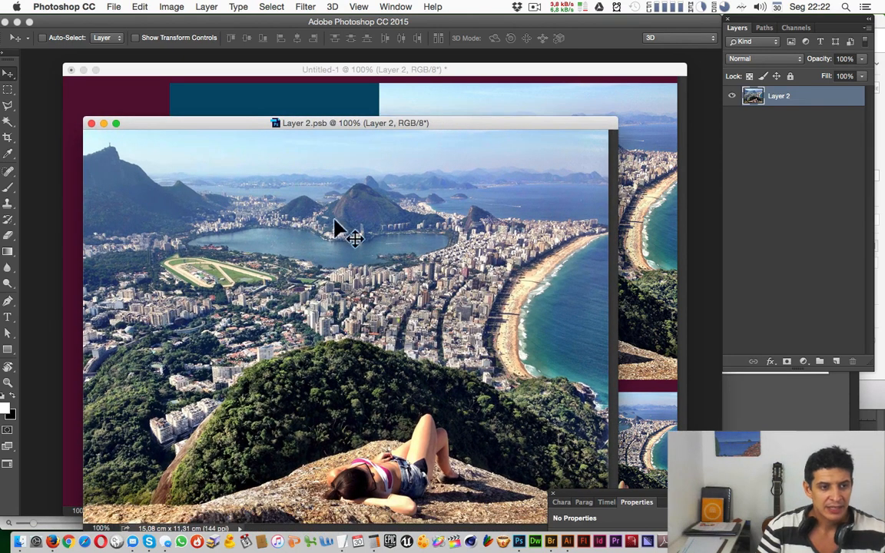
Step: Sample a green from the forested hill and paint two broad brush strokes forming a V across the photo in Layer 2.psb
{"action": "key", "text": "b"}
{"action": "key", "text": "i"}
{"action": "left_click", "coordinate": [326, 386]}
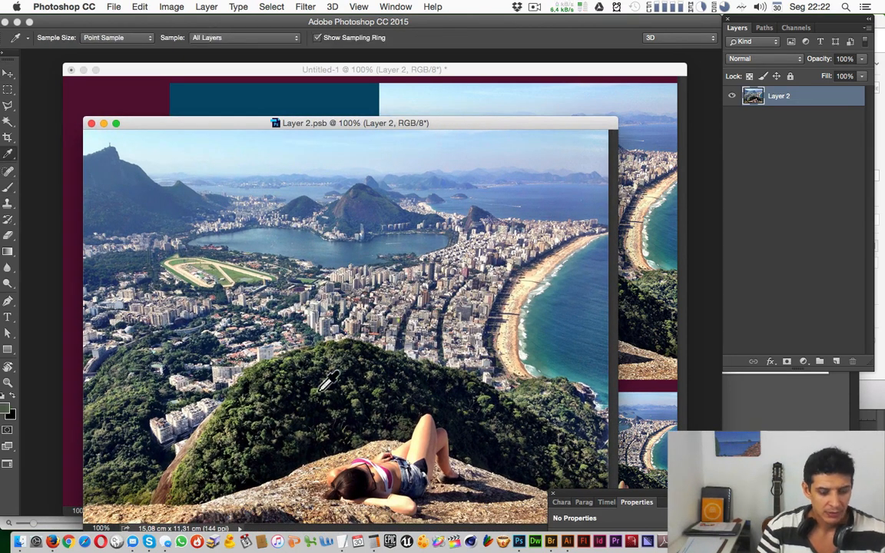
{"action": "key", "text": "v"}
{"action": "key", "text": "b"}
{"action": "mouse_move", "coordinate": [445, 172]}
{"action": "left_mouse_down"}
{"action": "mouse_move", "coordinate": [357, 388]}
{"action": "mouse_move", "coordinate": [337, 402]}
{"action": "left_mouse_up"}
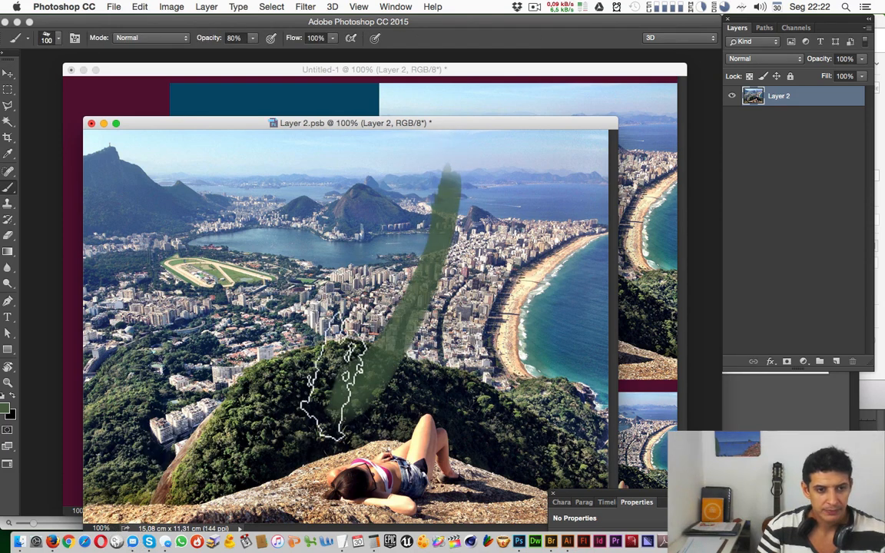
{"action": "mouse_move", "coordinate": [321, 215]}
{"action": "left_mouse_down"}
{"action": "mouse_move", "coordinate": [331, 384]}
{"action": "mouse_move", "coordinate": [325, 411]}
{"action": "left_mouse_up"}
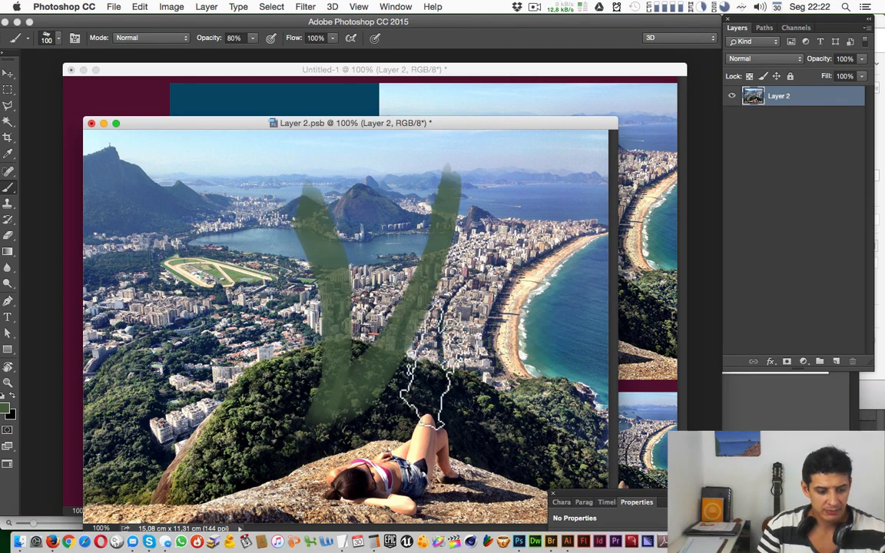
Step: Save and close Layer 2.psb to update every Smart Object copy in the layout, and switch to the Move tool
{"action": "key", "text": "super+s"}
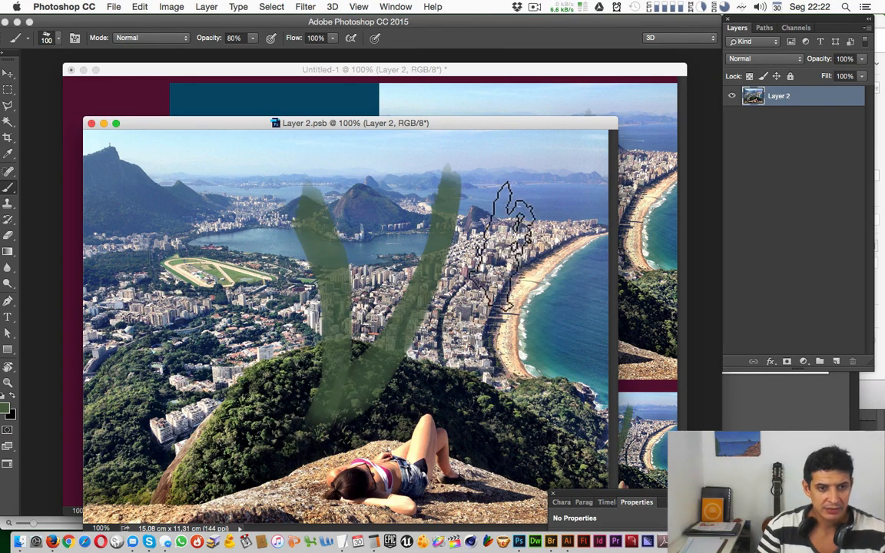
{"action": "left_click", "coordinate": [91, 123]}
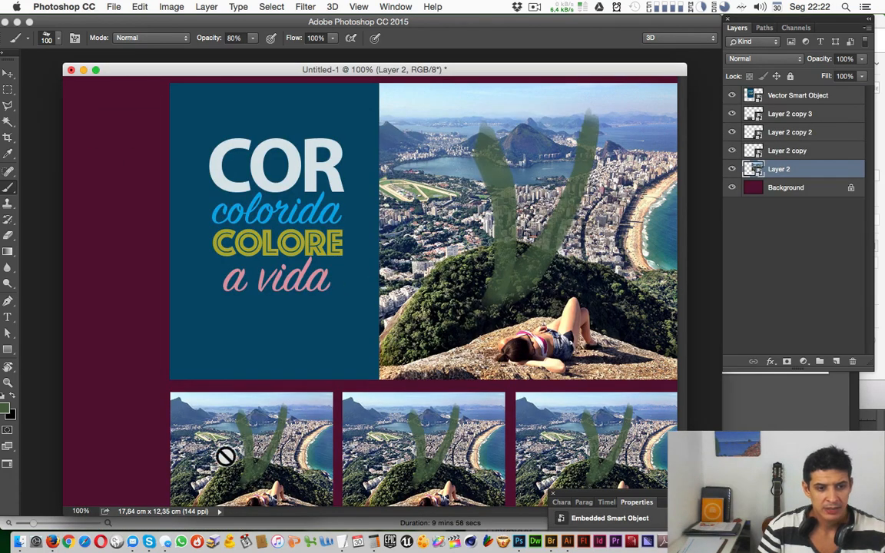
{"action": "key", "text": "v"}
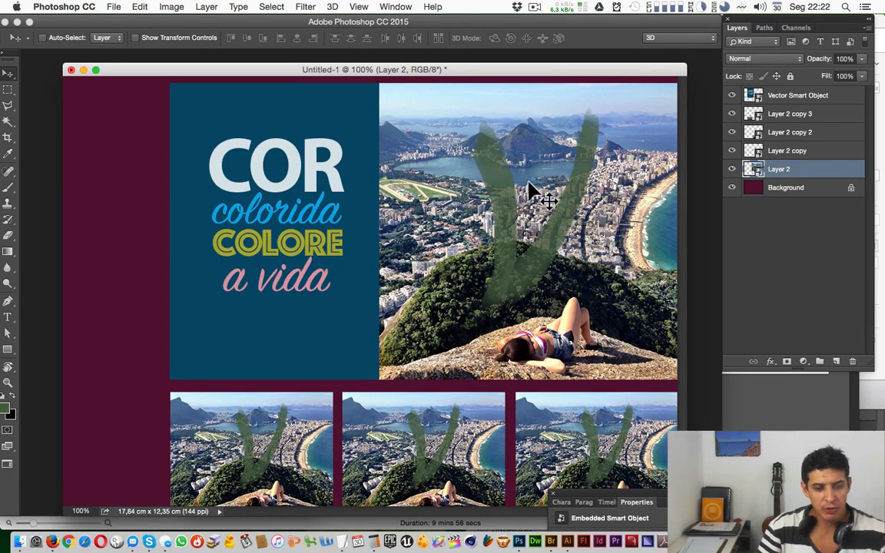